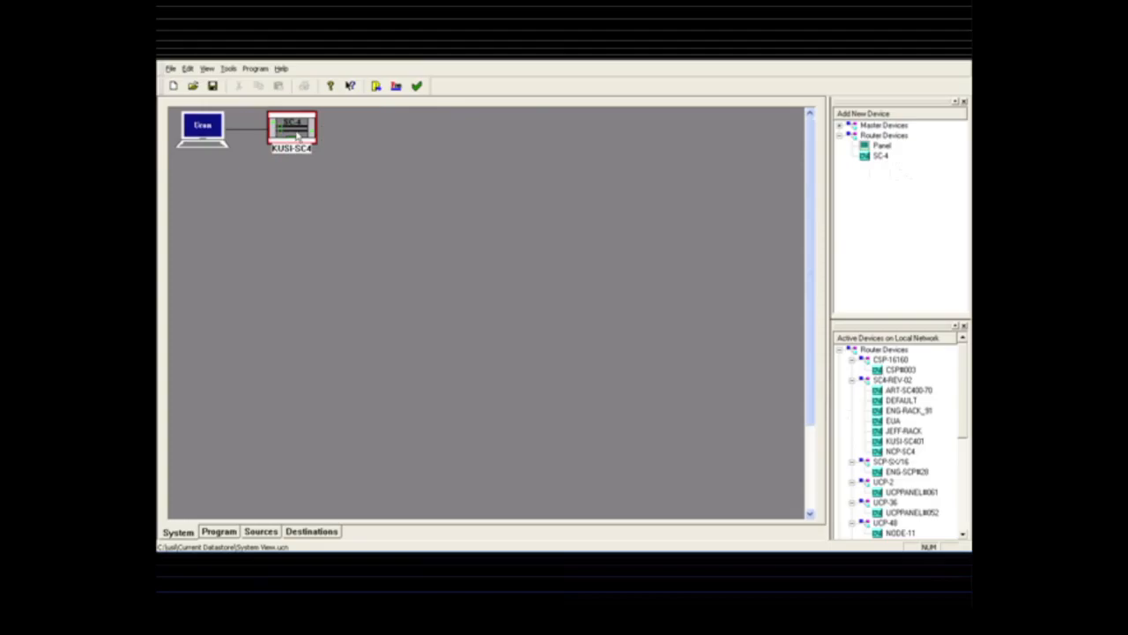
Open the System View.ucn file from the Current Datastore folder and look over the available file operations
left_click(192, 86)
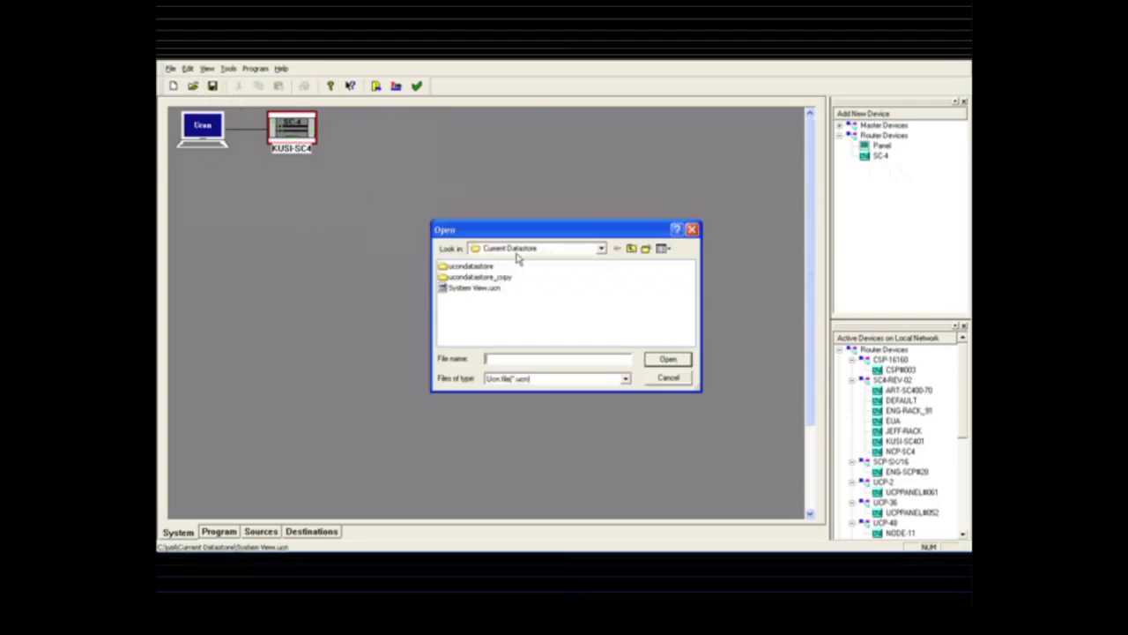
double_click(489, 294)
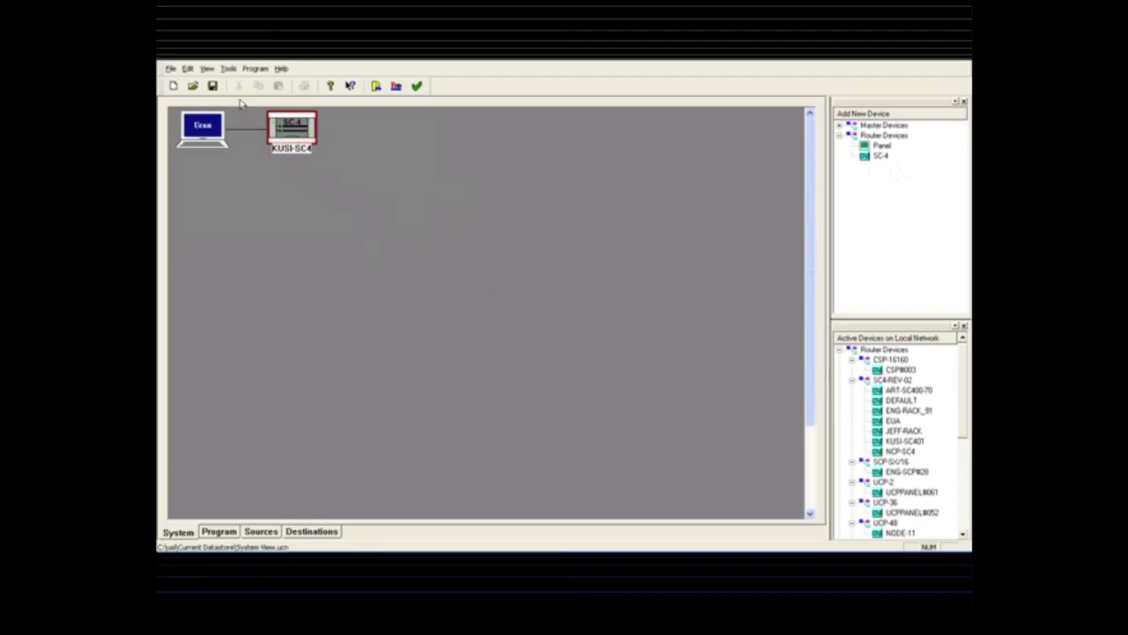
left_click(171, 69)
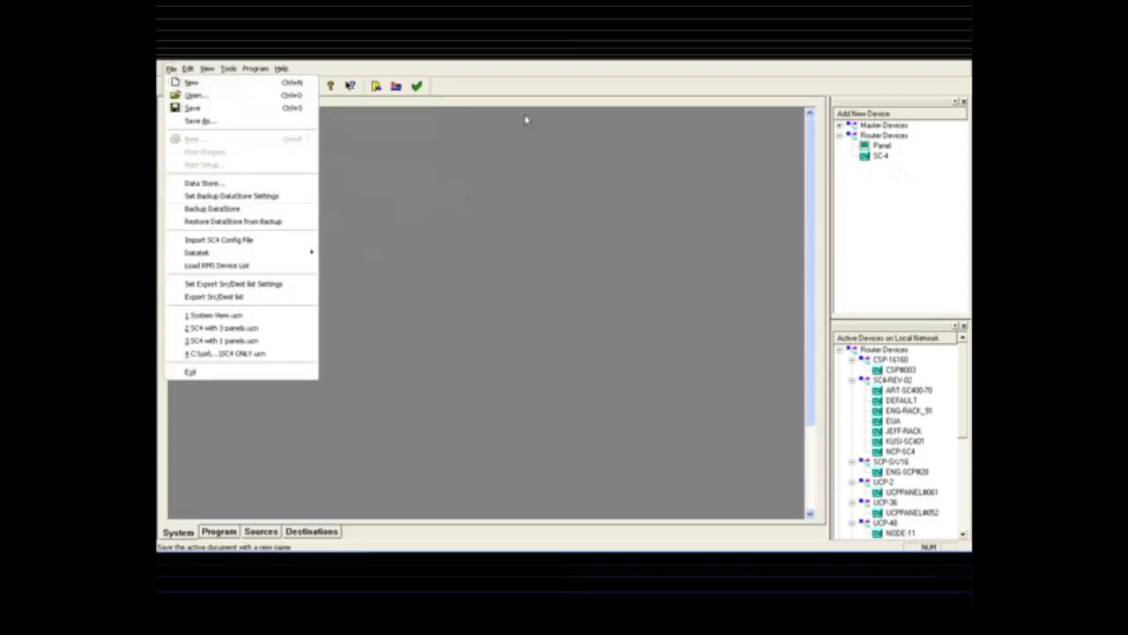
left_click(555, 99)
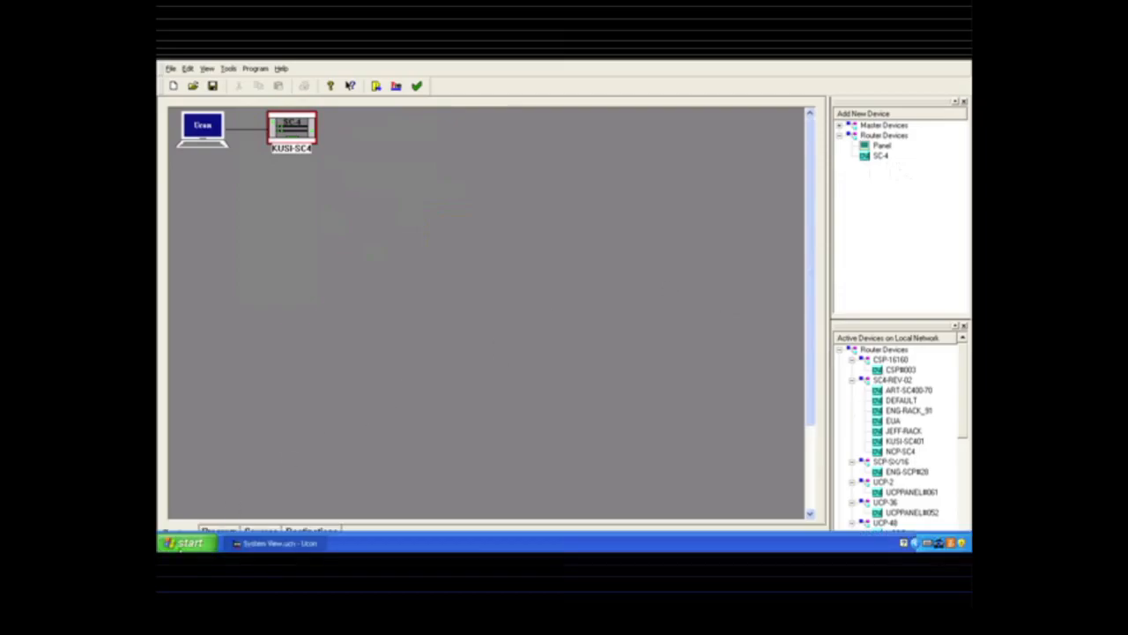
Switch to Tera Term Pro and start a TCP/IP Telnet connection to host 192.168.4.59 on port 23
left_click(183, 543)
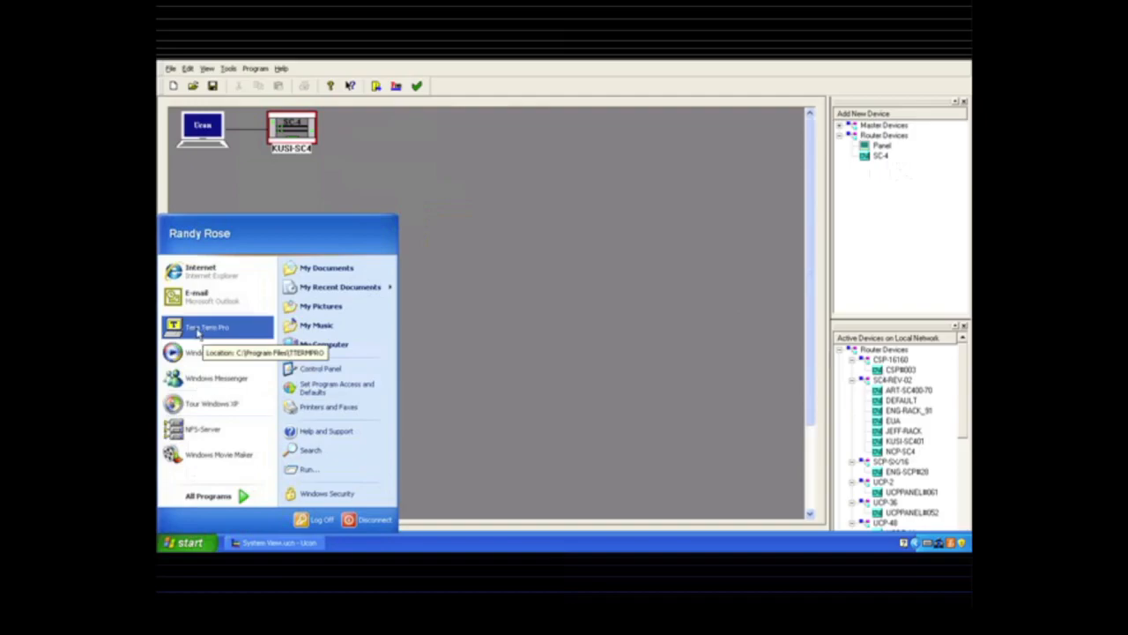
left_click(199, 329)
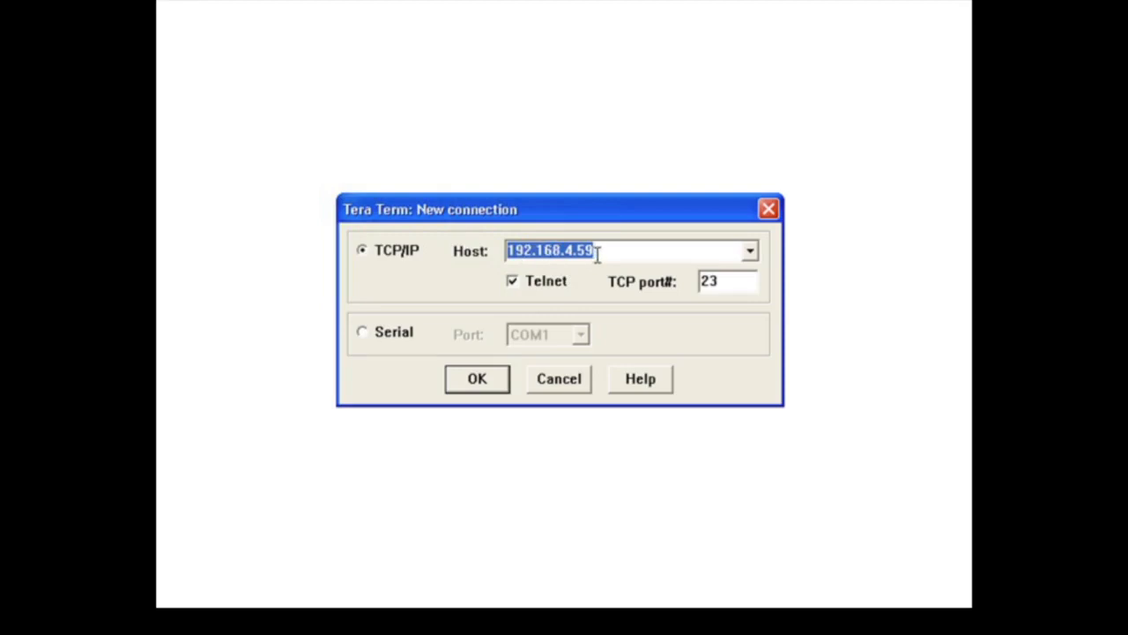
left_click(367, 335)
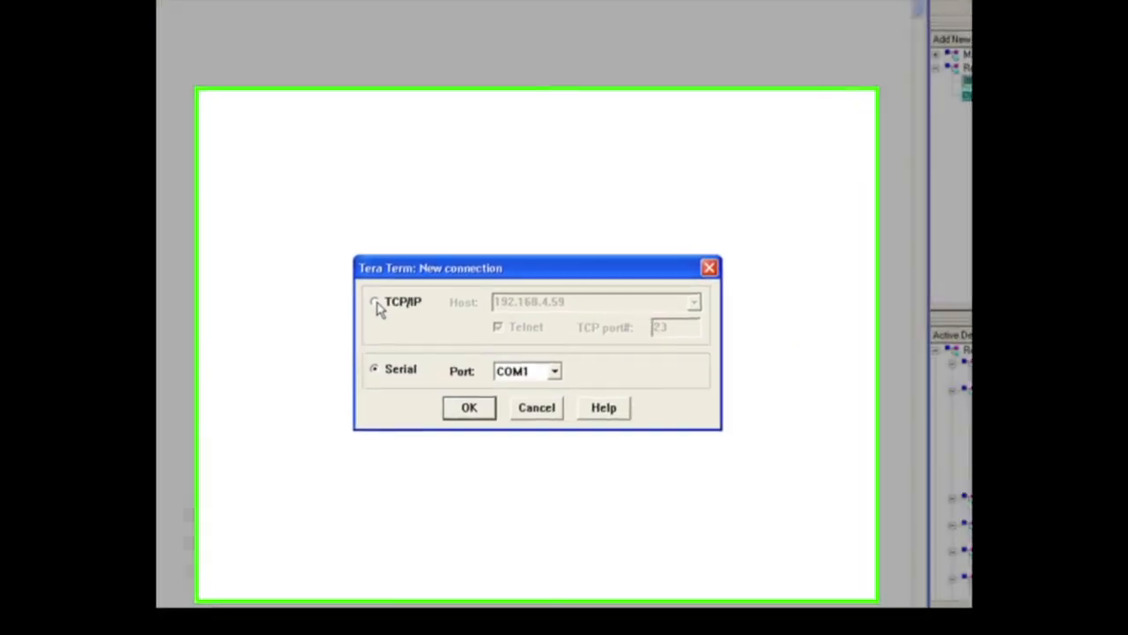
left_click(374, 303)
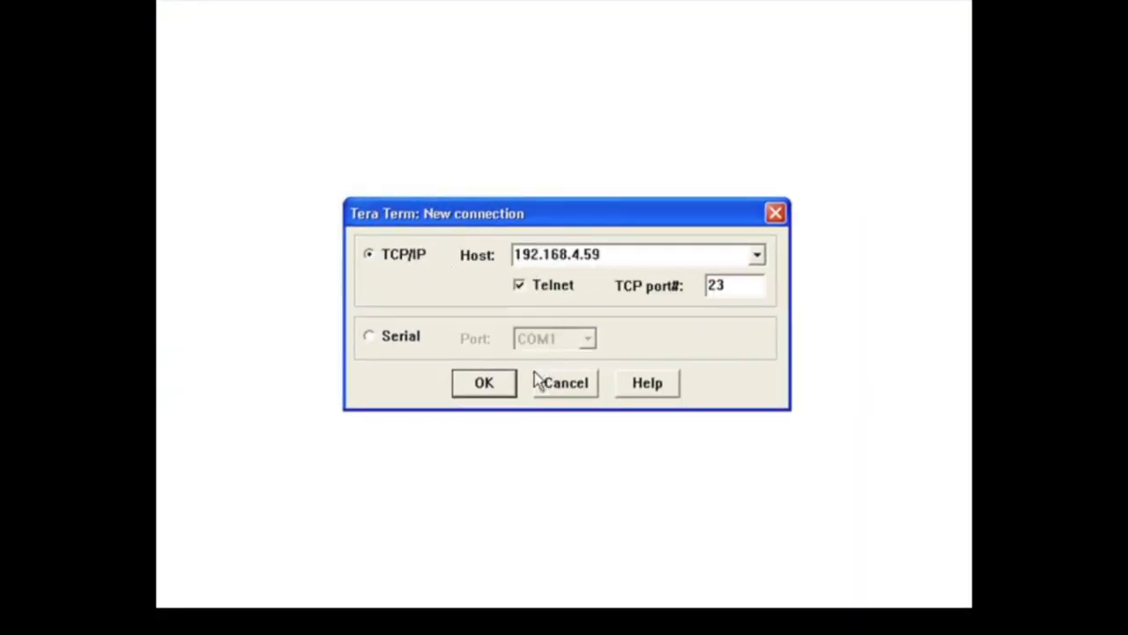
left_click(499, 389)
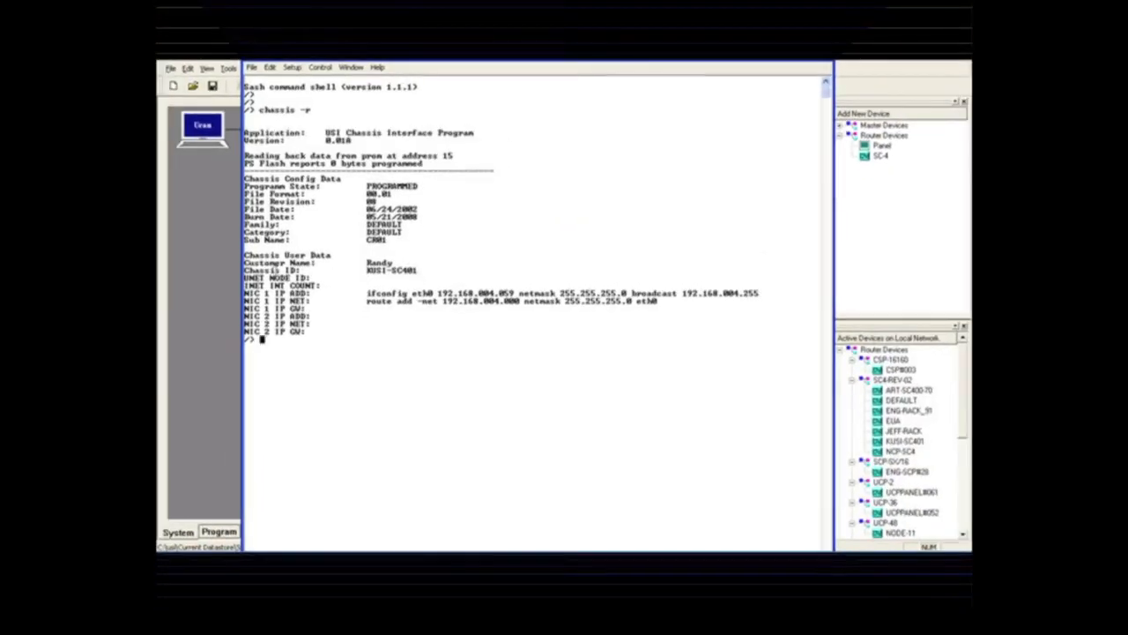
Highlight the Chassis ID line in the chassis data and run chassis without options to list its usage help
left_click_drag(245, 270, 419, 270)
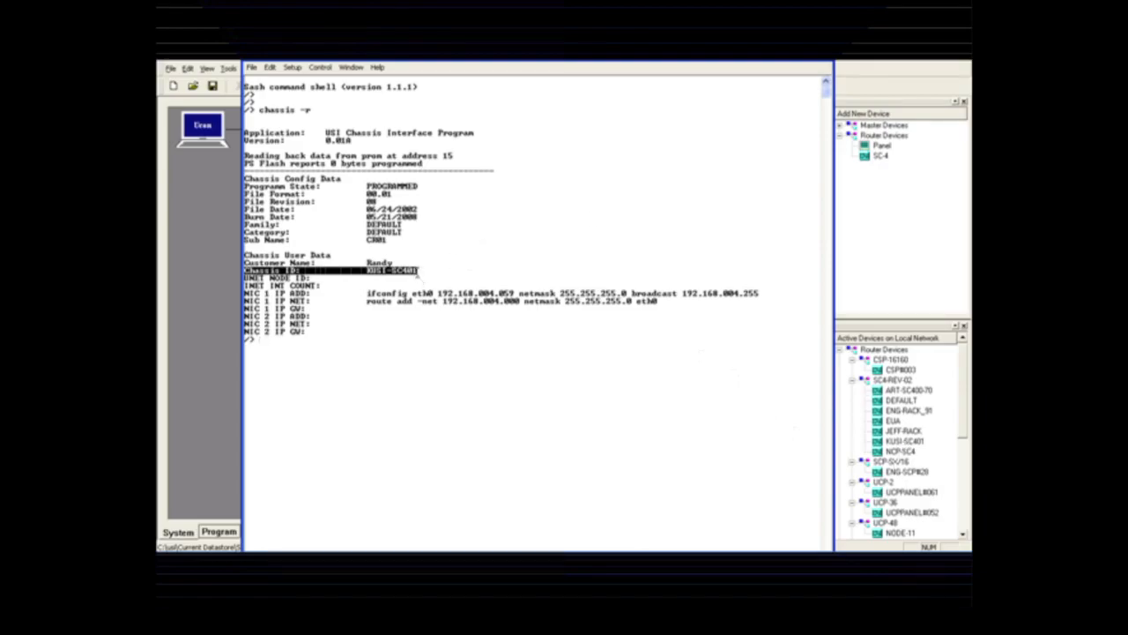
left_click(419, 272)
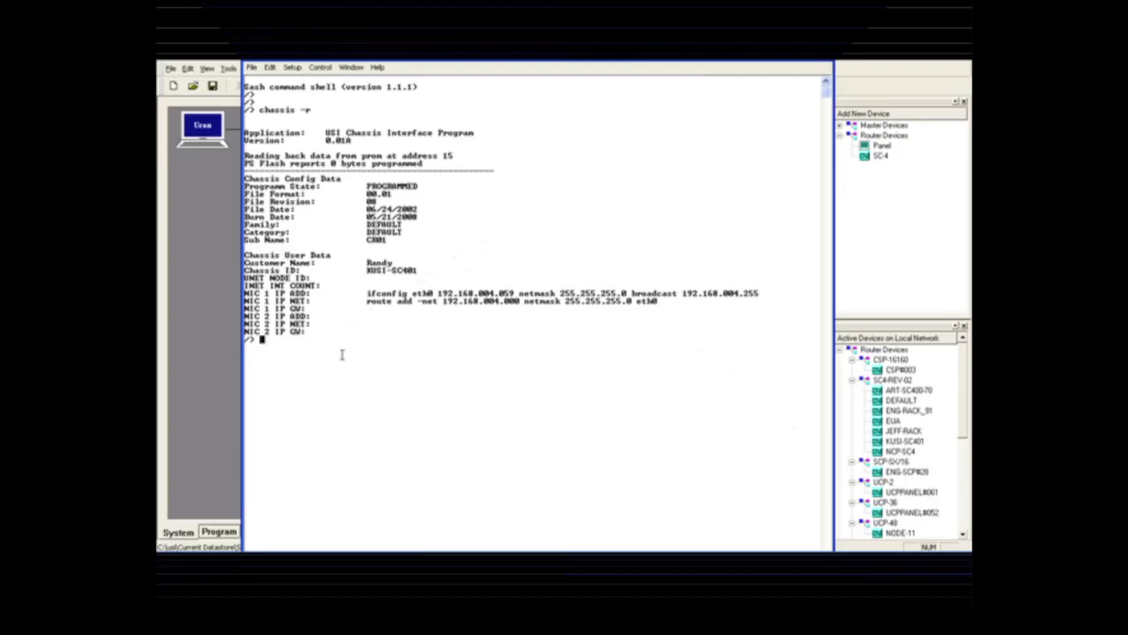
type("chassis -w")
key("BackSpace")
key("BackSpace")
key("BackSpace")
key("Return")
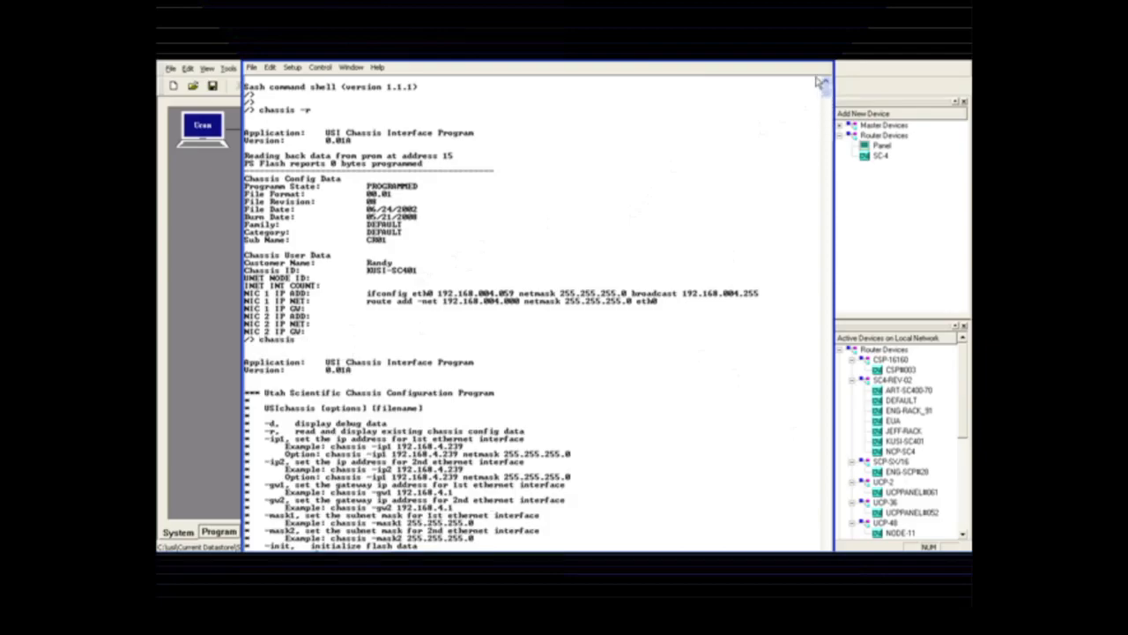
left_click_drag(782, 46, 761, 124)
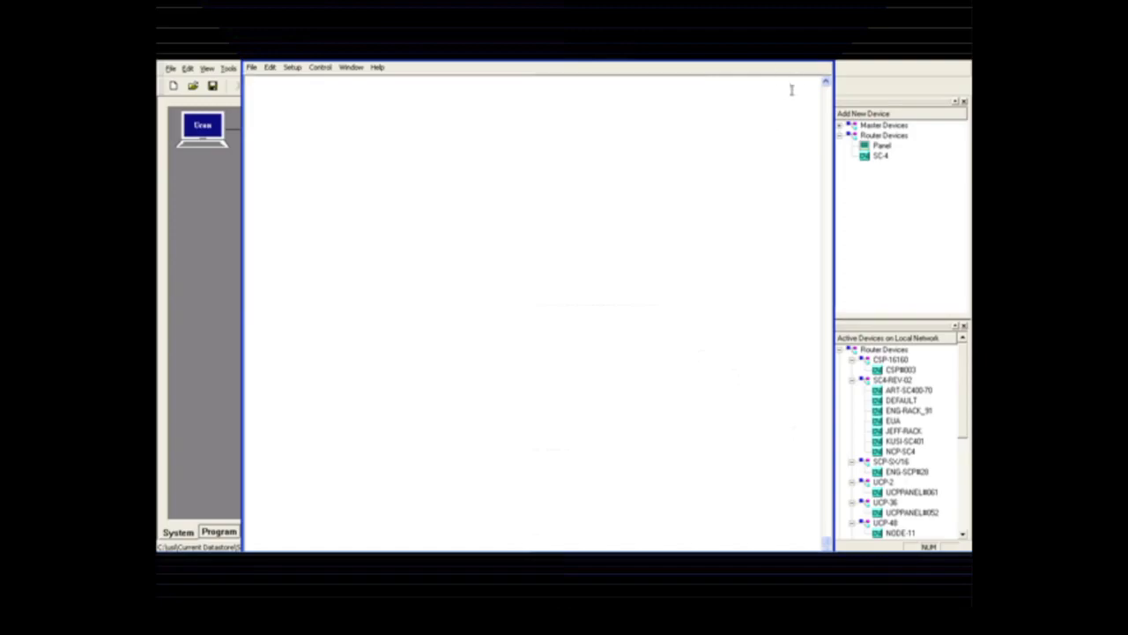
Run chassis again on the cleared terminal and highlight the -chid option in the usage help
key("Return")
type("chassis")
key("Return")
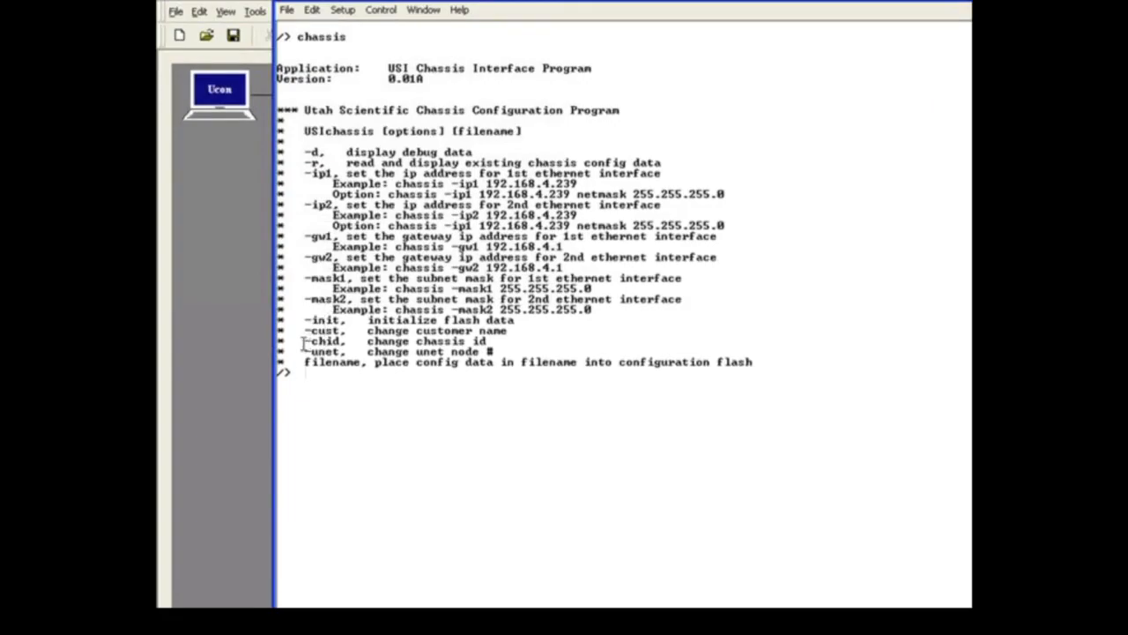
left_click_drag(306, 342, 340, 342)
left_click(379, 384)
Change the chassis ID with chassis -chid KUSI-SC4 and read back the chassis data with chassis -r
type("chassis")
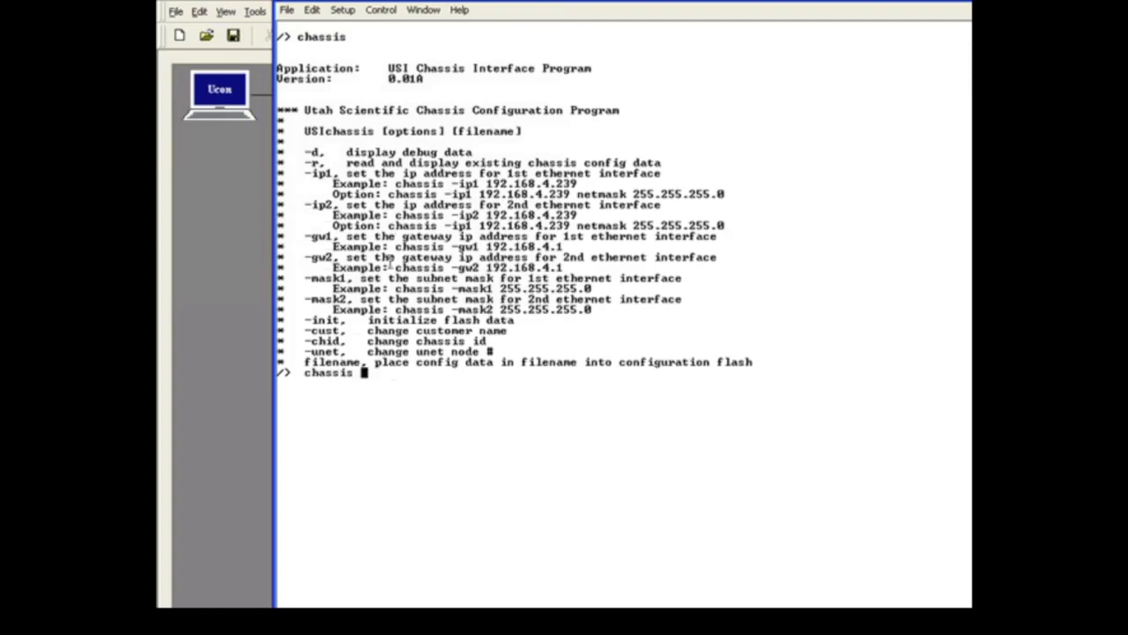
left_click_drag(326, 131, 525, 132)
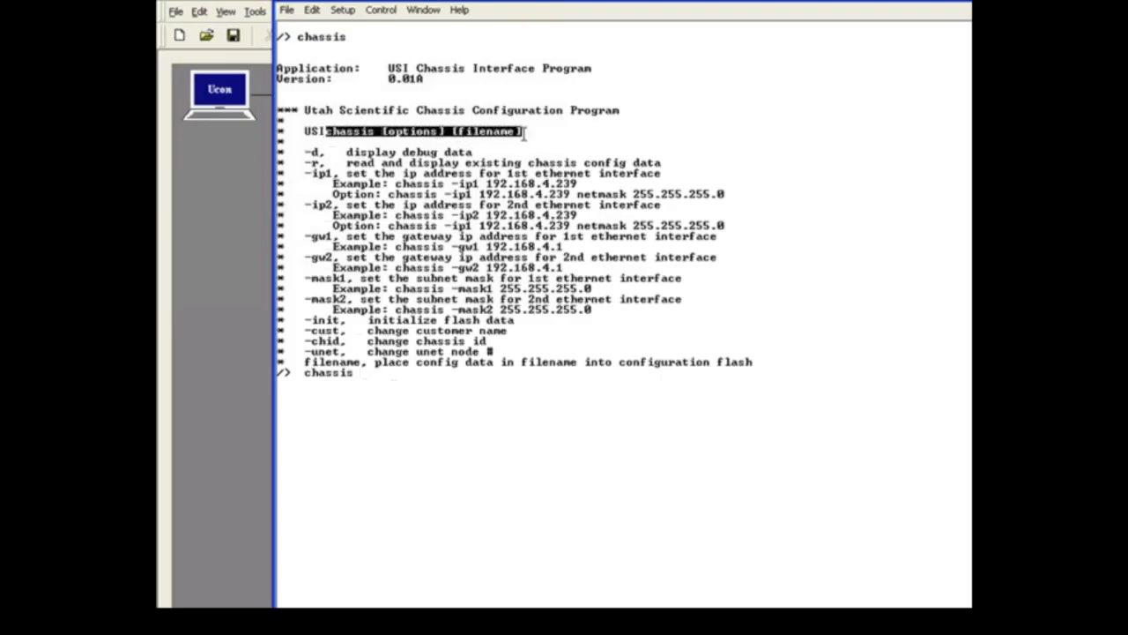
left_click(386, 373)
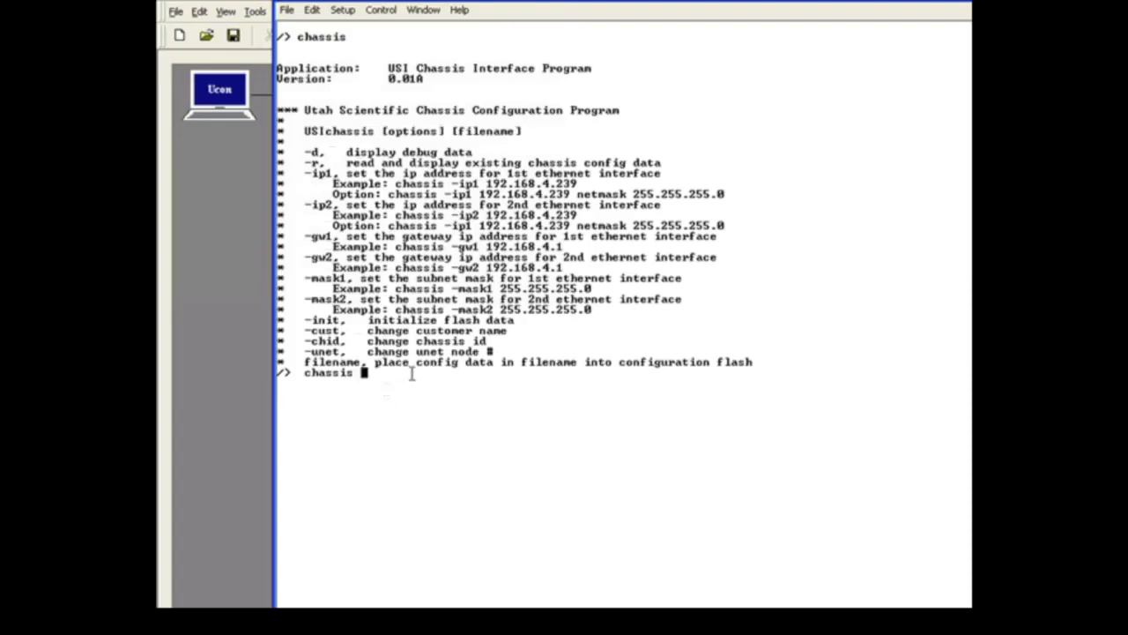
type("-chid")
type("KUSI-SC4")
key("Return")
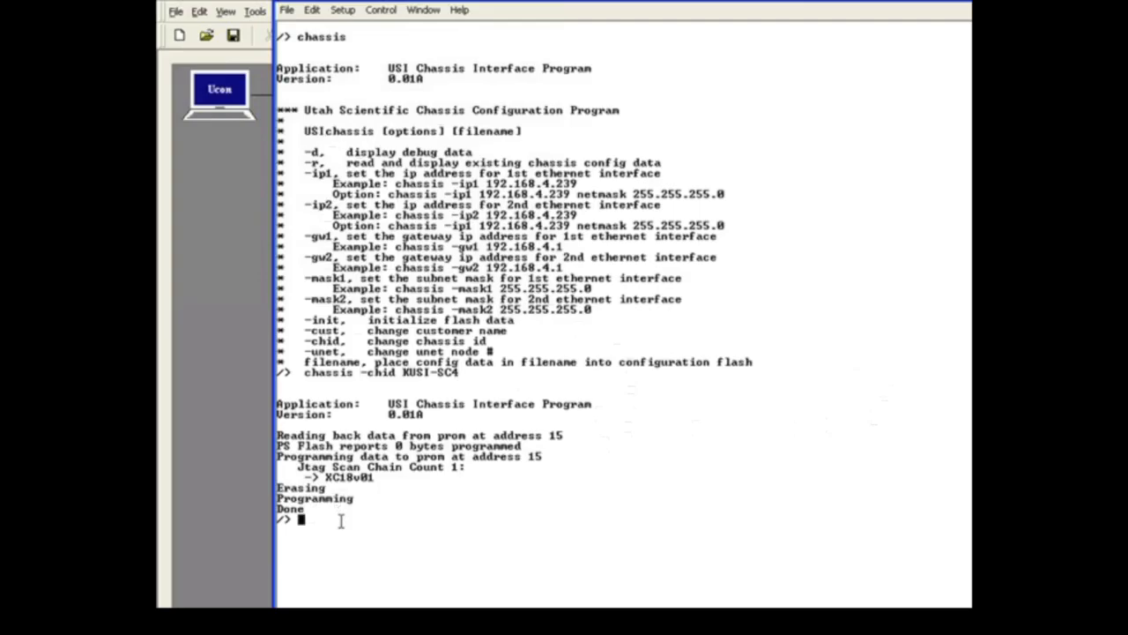
type("chassis -r")
key("Return")
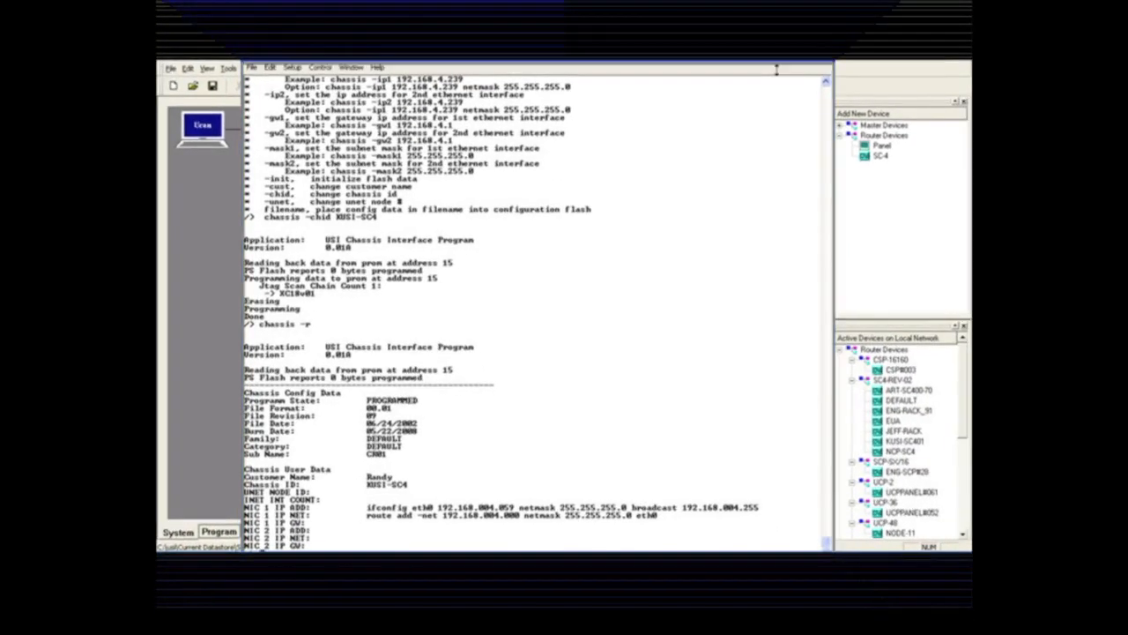
Reset the board with the sc4reset command and disconnect the Tera Term session
left_click_drag(776, 70, 778, 71)
key("Return")
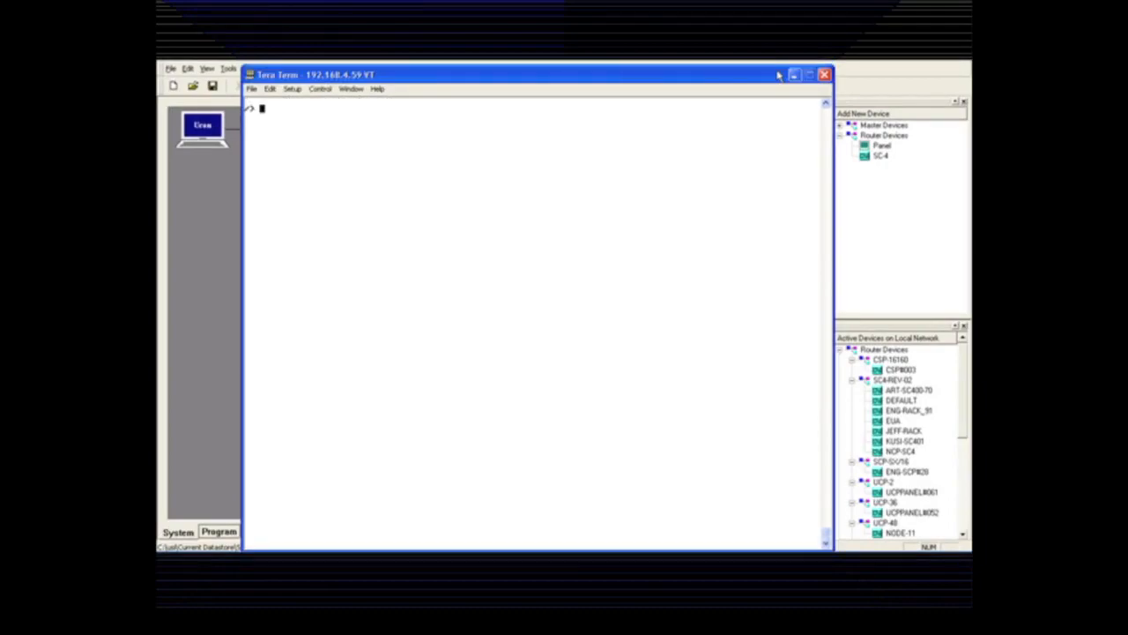
type("se")
type("4reset")
key("Return")
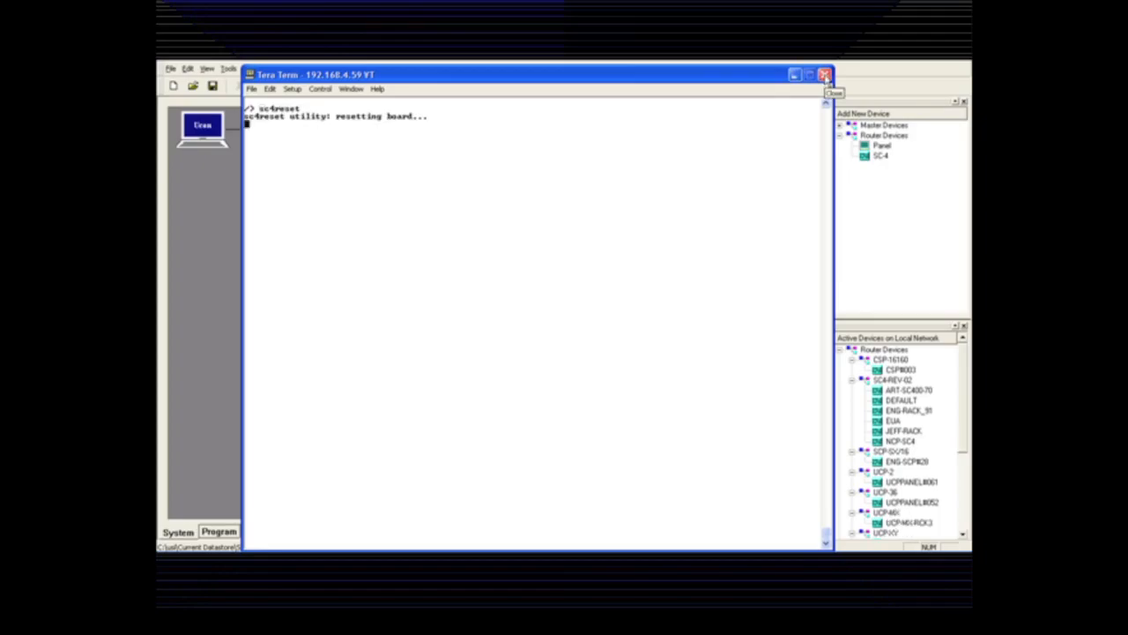
left_click(825, 76)
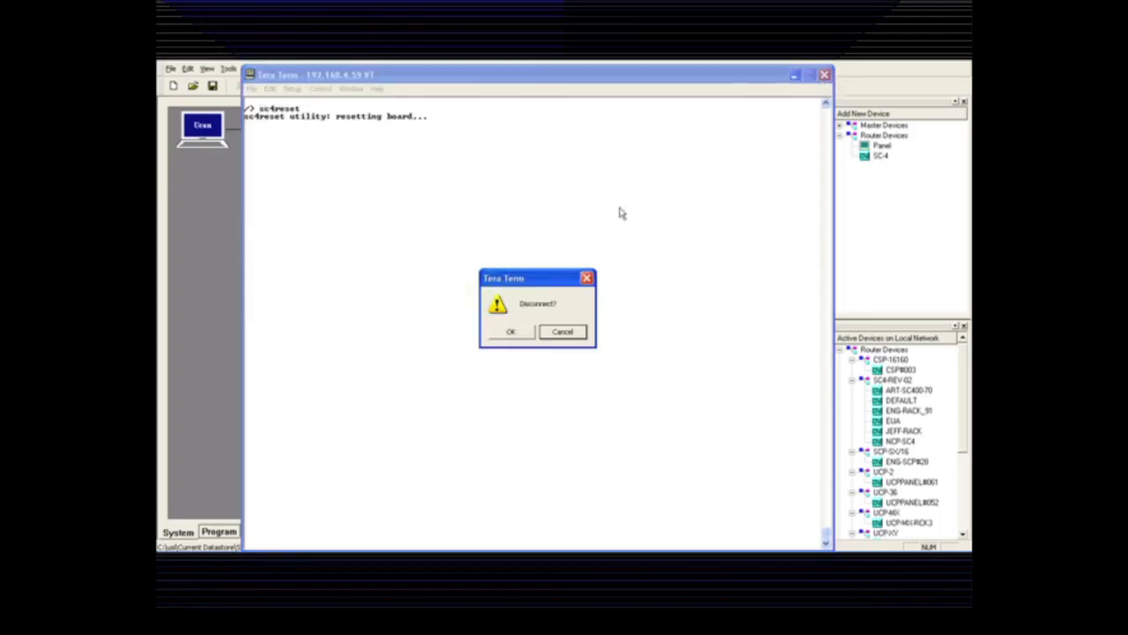
left_click(517, 333)
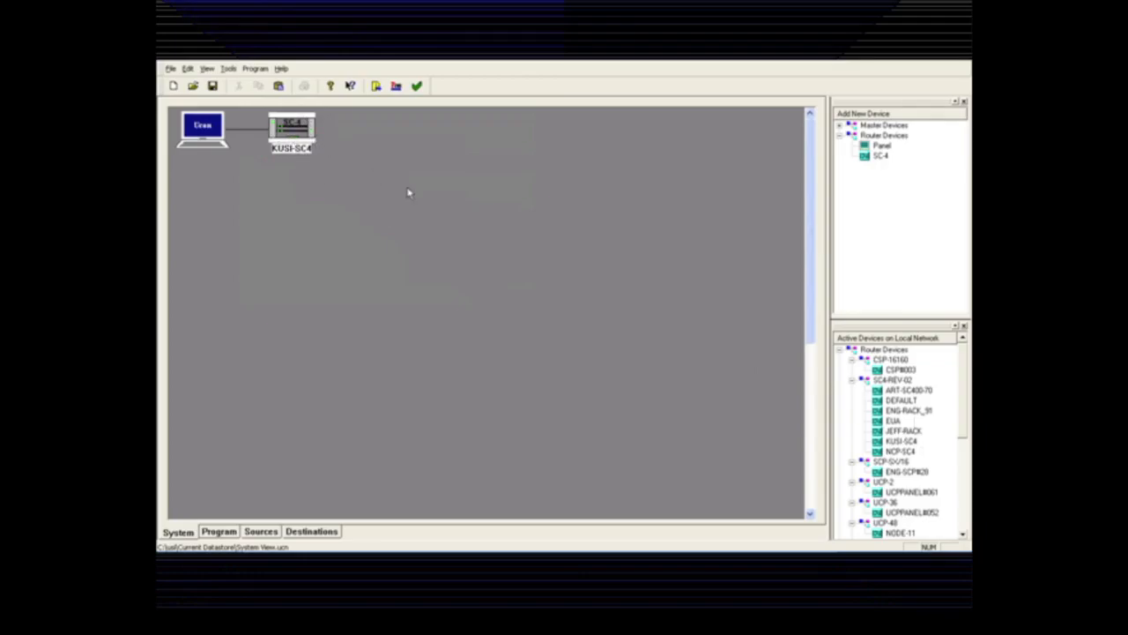
Open the configuration of the KUSI-SC4 device, review its router and level tables, and close it with OK
right_click(296, 134)
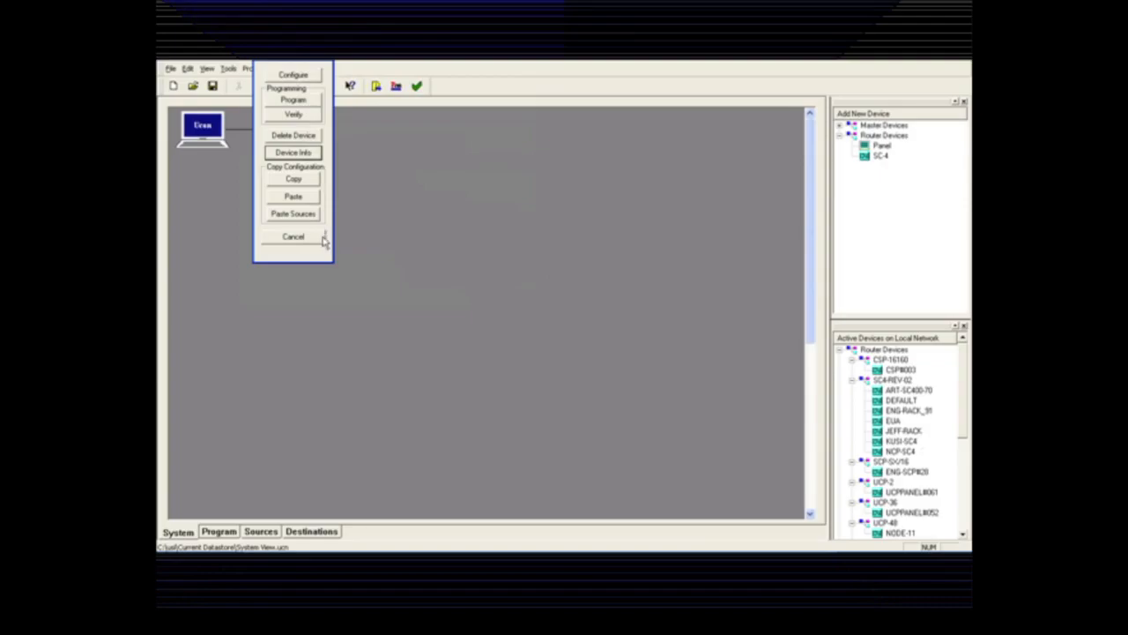
left_click(296, 77)
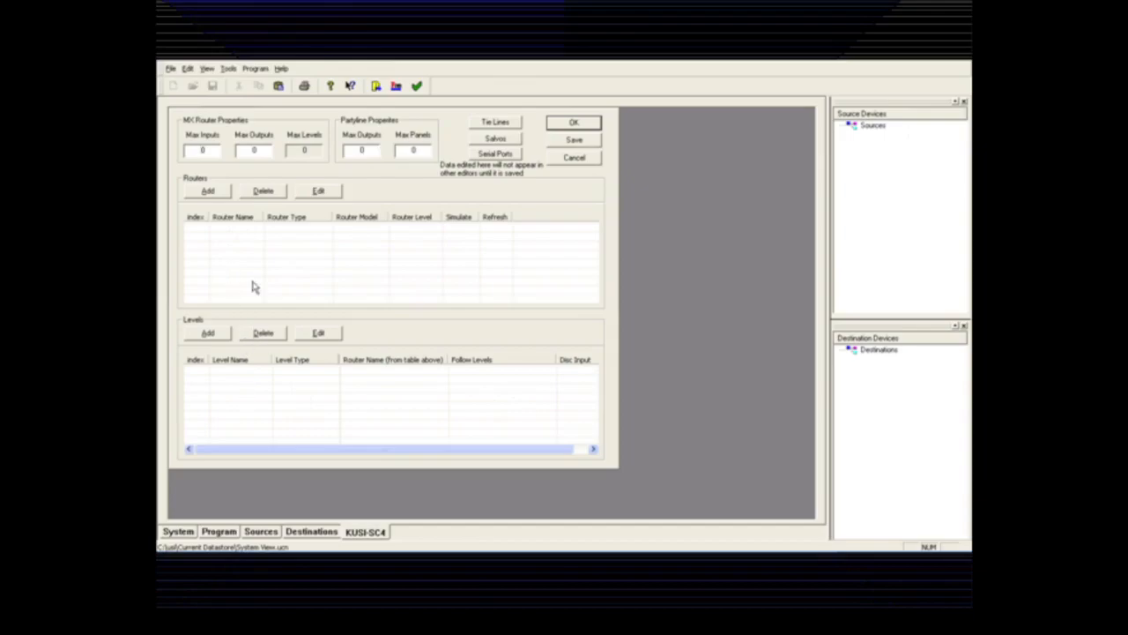
left_click(581, 124)
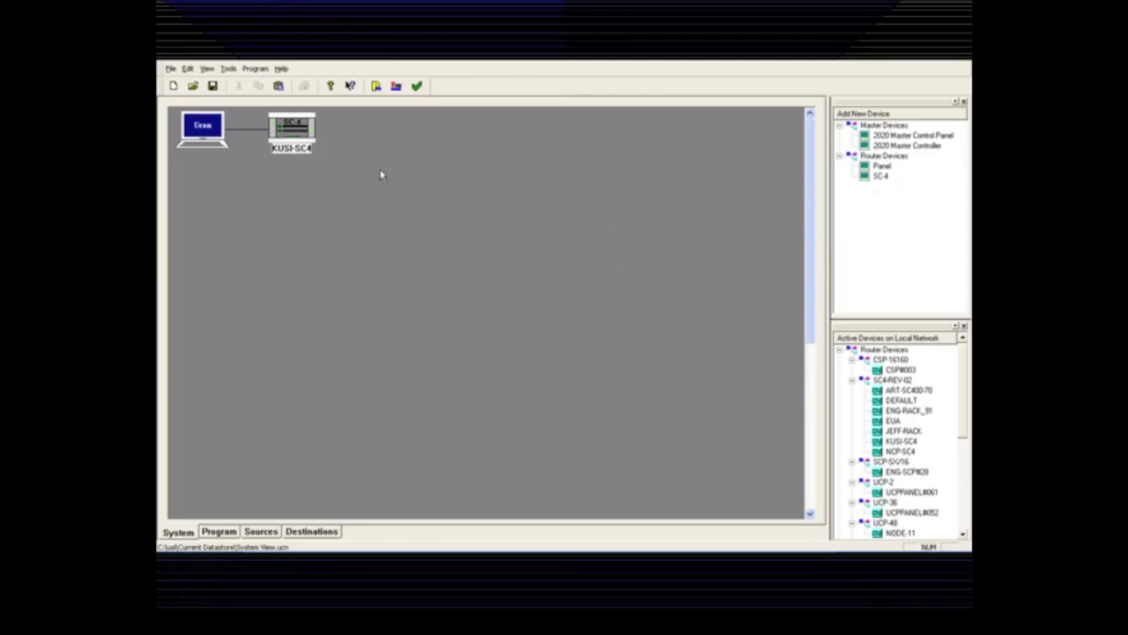
Delete the KUSI-SC4 device from the system view and from the data store also
right_click(291, 136)
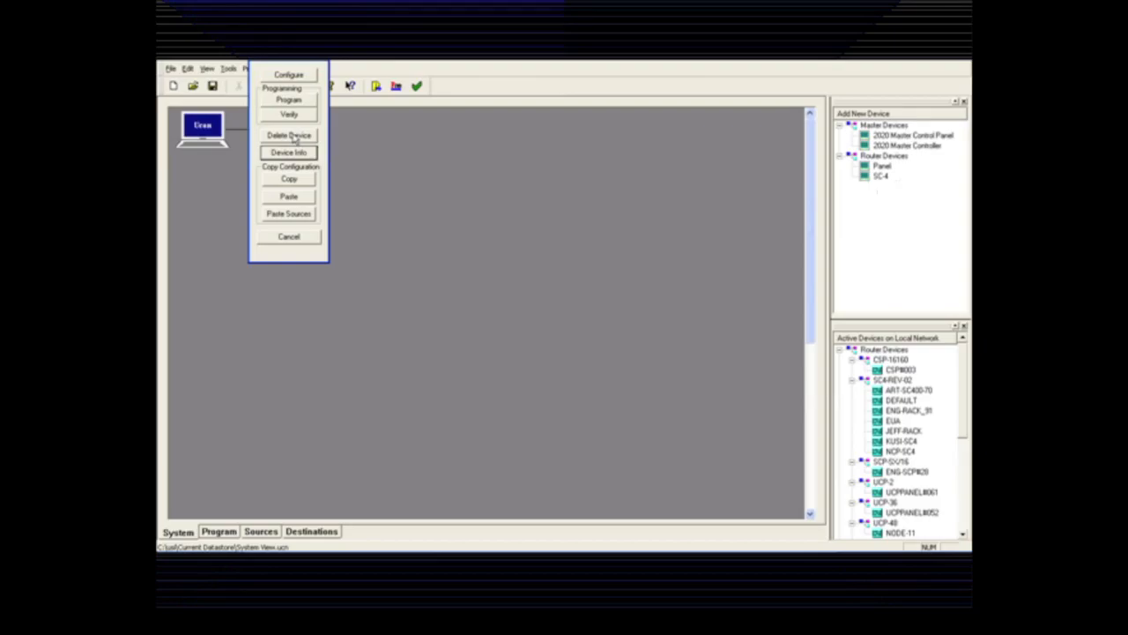
left_click(294, 137)
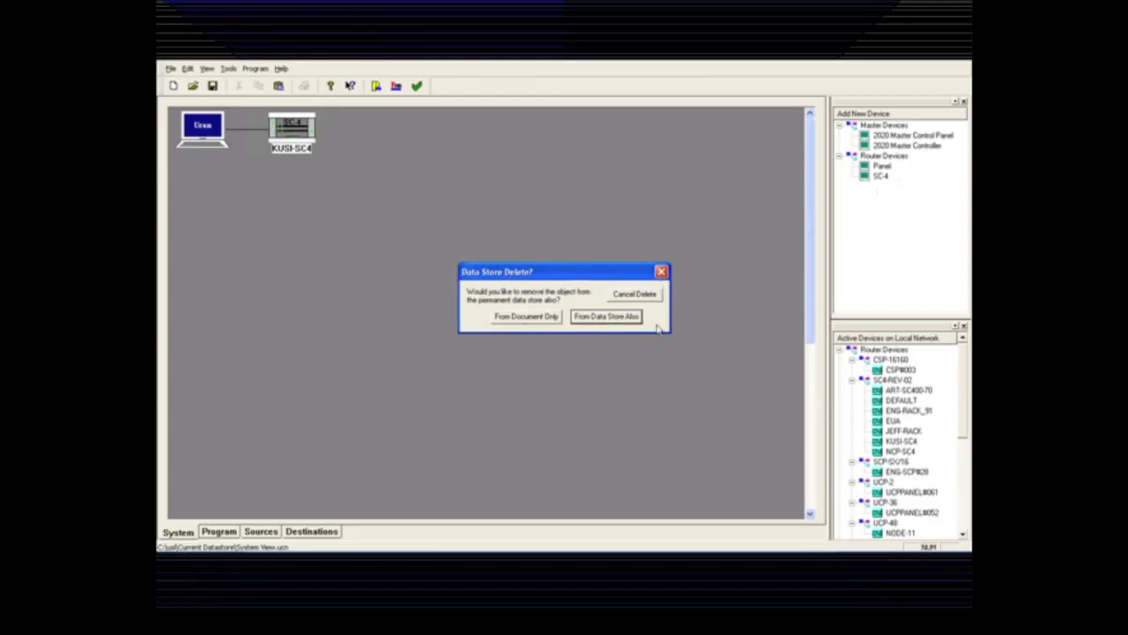
left_click(604, 316)
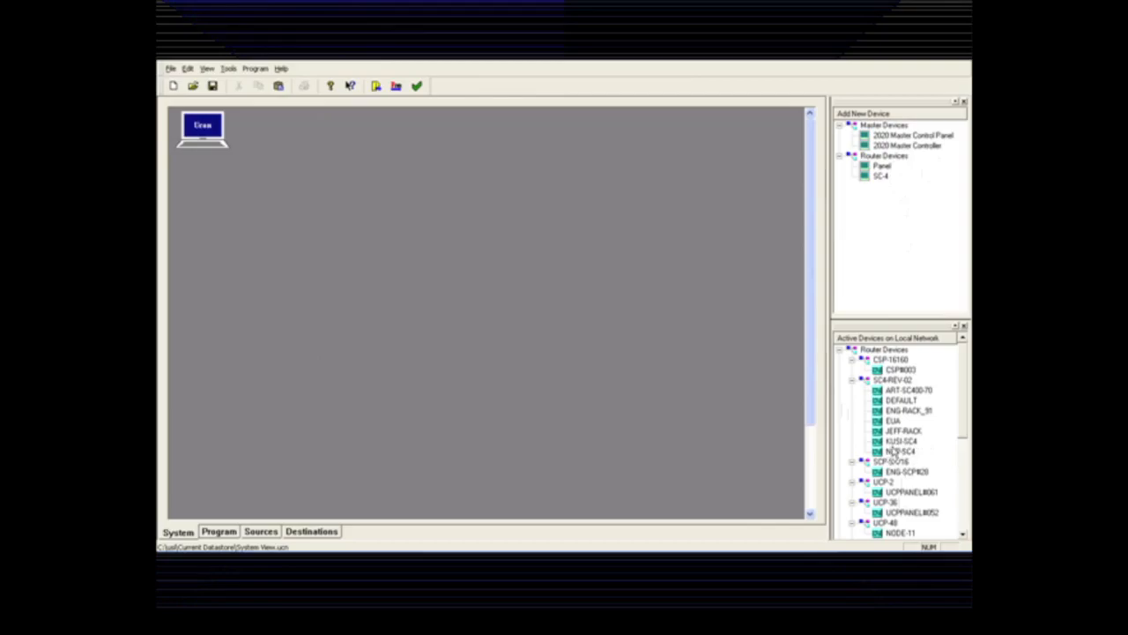
Add the active network device KUSI-SC4 to the system
right_click(900, 444)
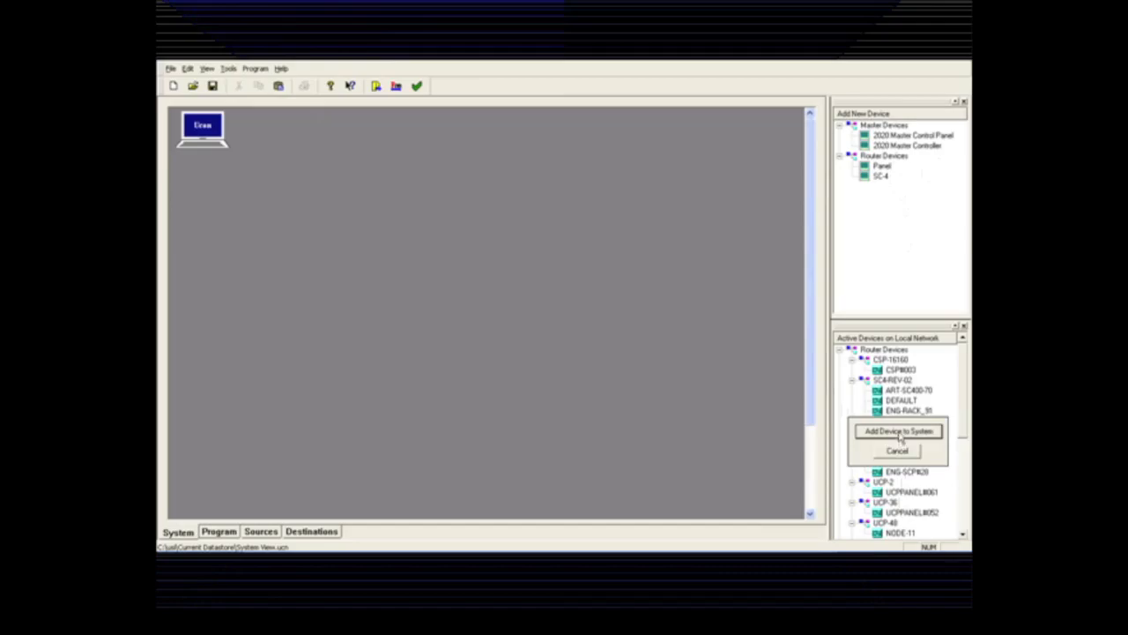
left_click(899, 431)
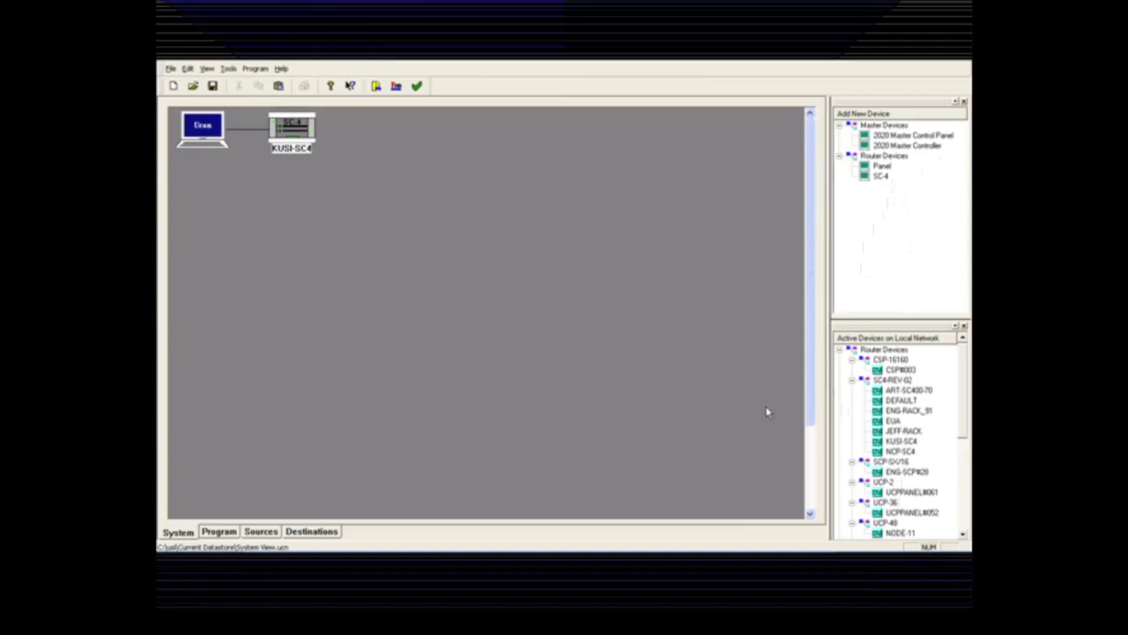
mouse_move(438, 551)
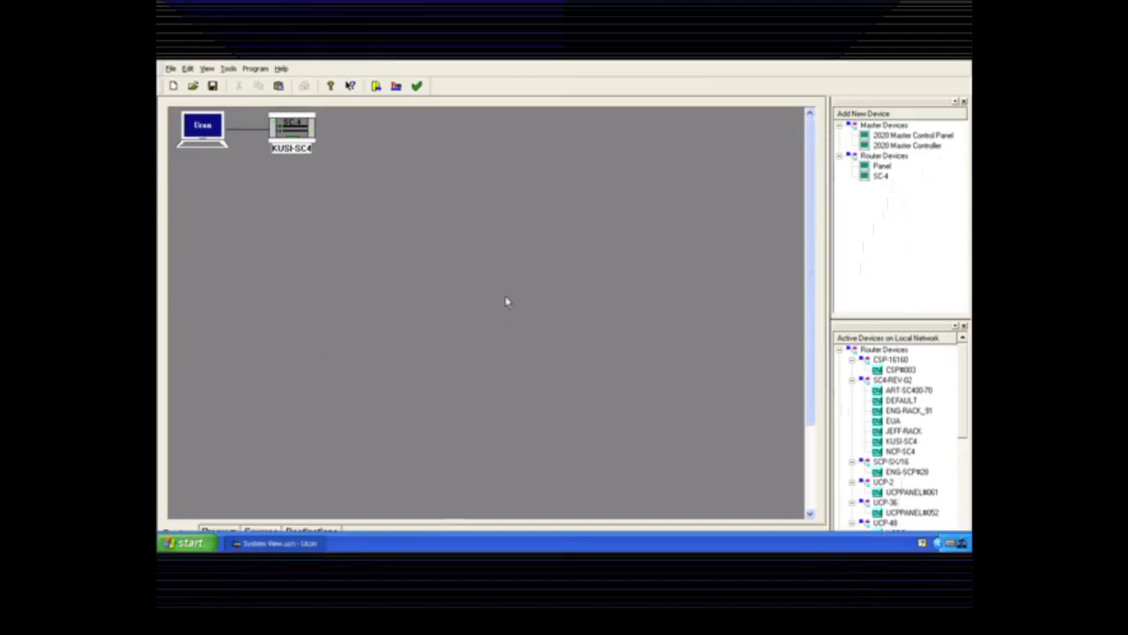
Check the configuration of the newly added KUSI-SC4 device and cancel out of it
right_click(289, 134)
left_click(288, 76)
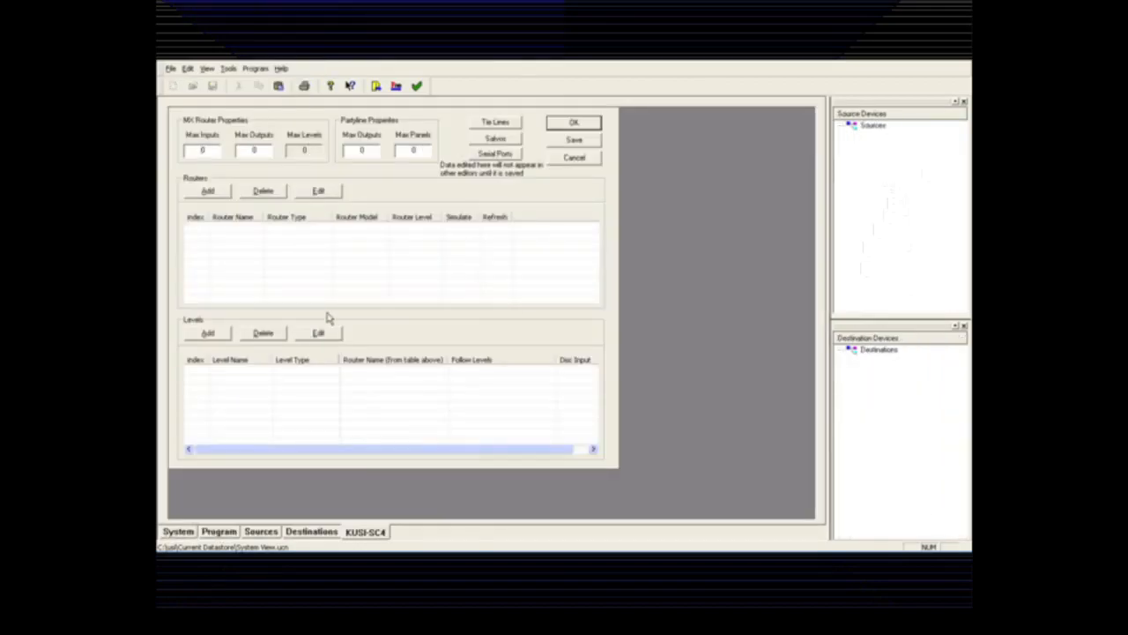
left_click(586, 159)
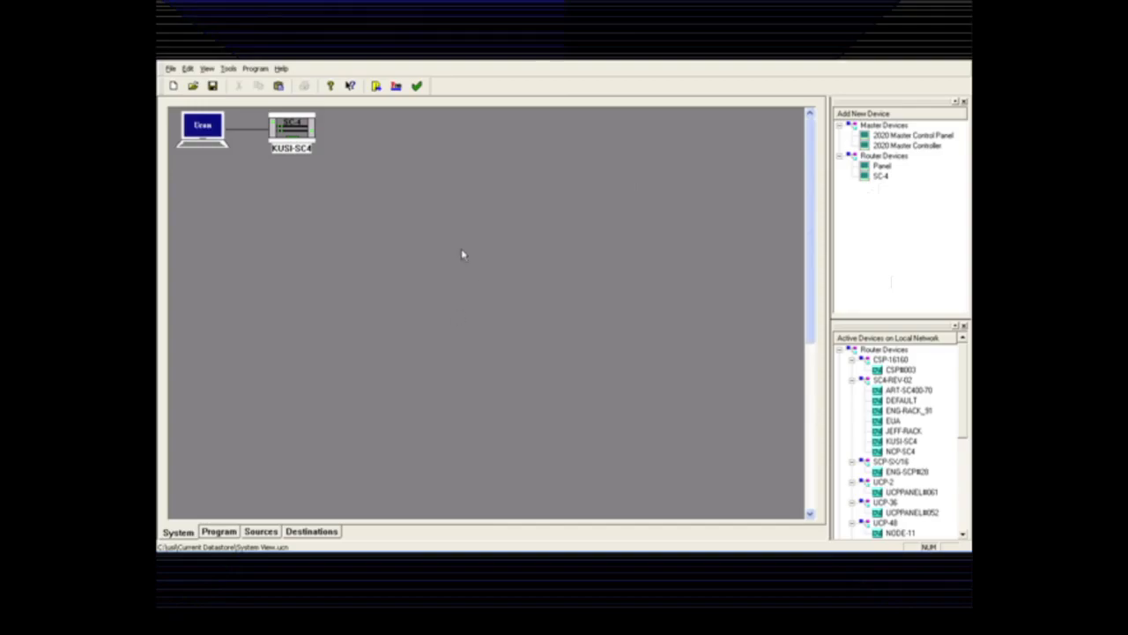
Delete the KUSI-SC4 device from the document and the permanent data store
right_click(300, 134)
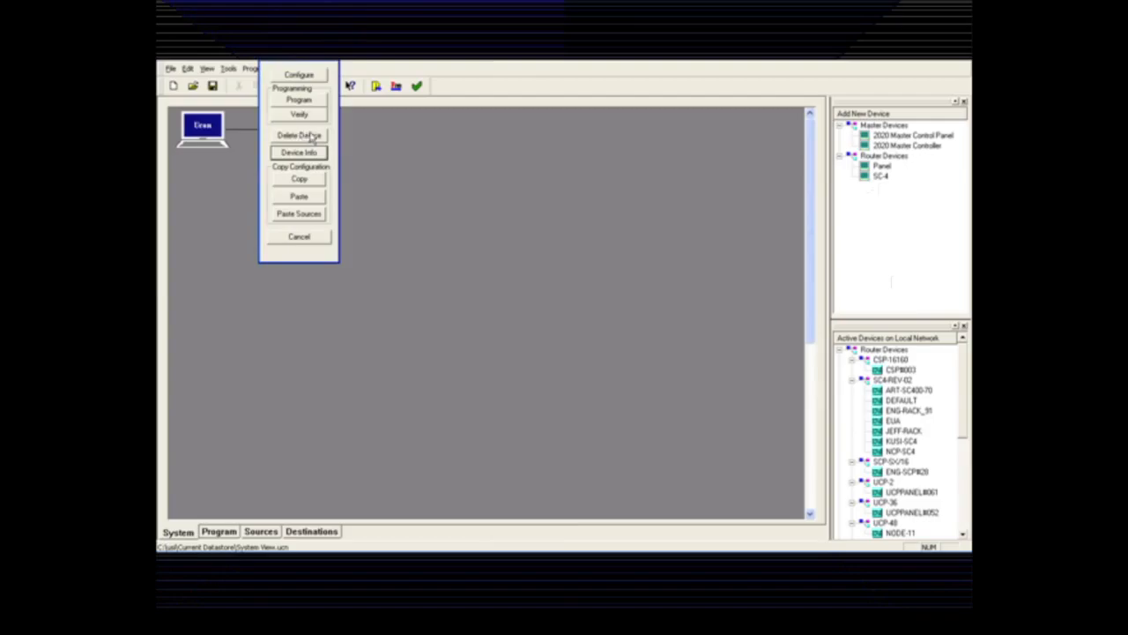
left_click(305, 136)
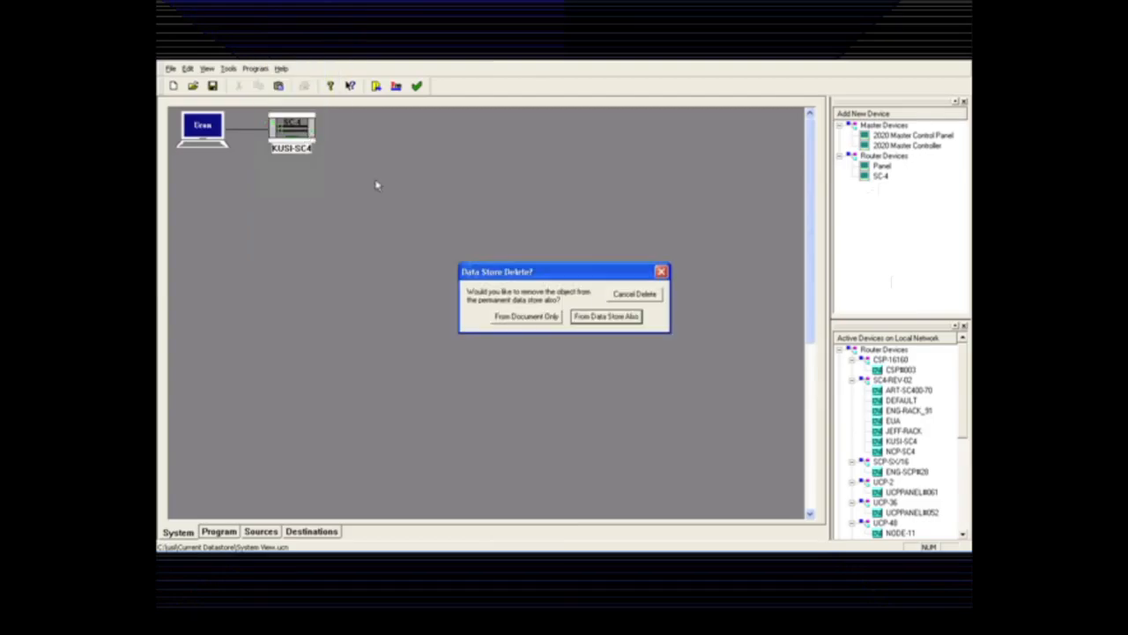
left_click(608, 319)
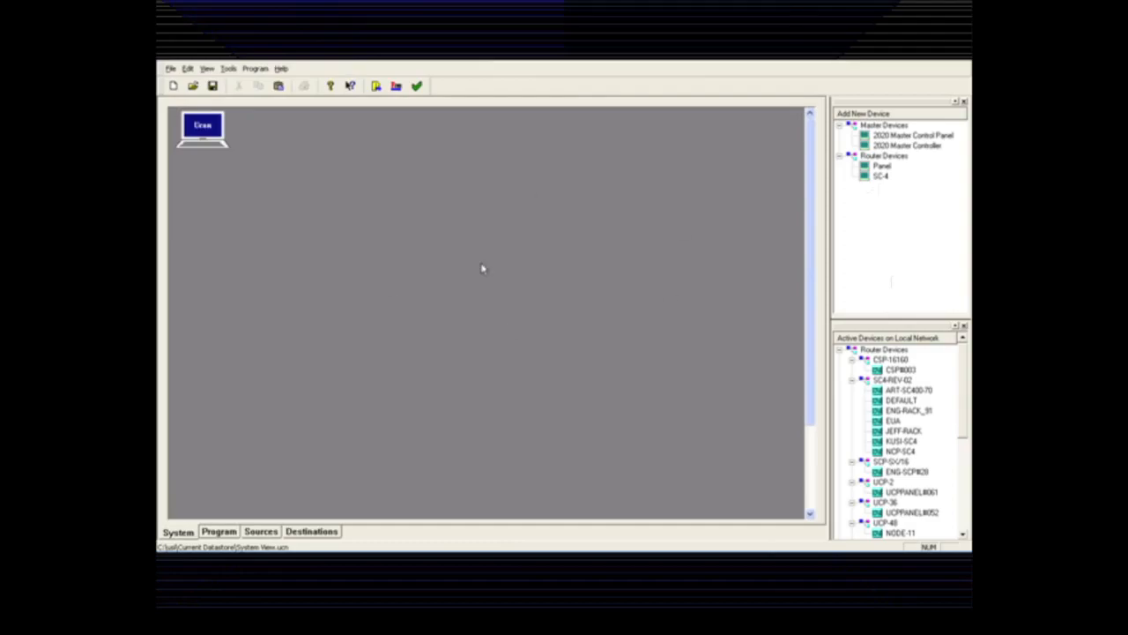
Import the SC-4 configuration file kusi-sc401.conf from the folder c:\usi\kusi-sc401\encode
left_click(171, 70)
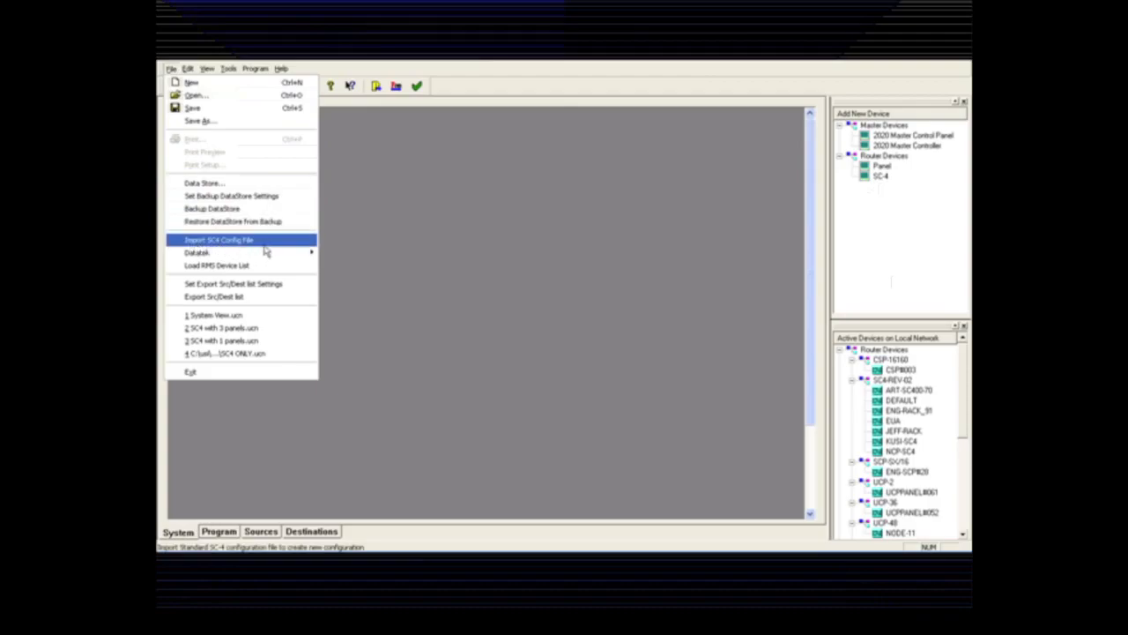
left_click(259, 248)
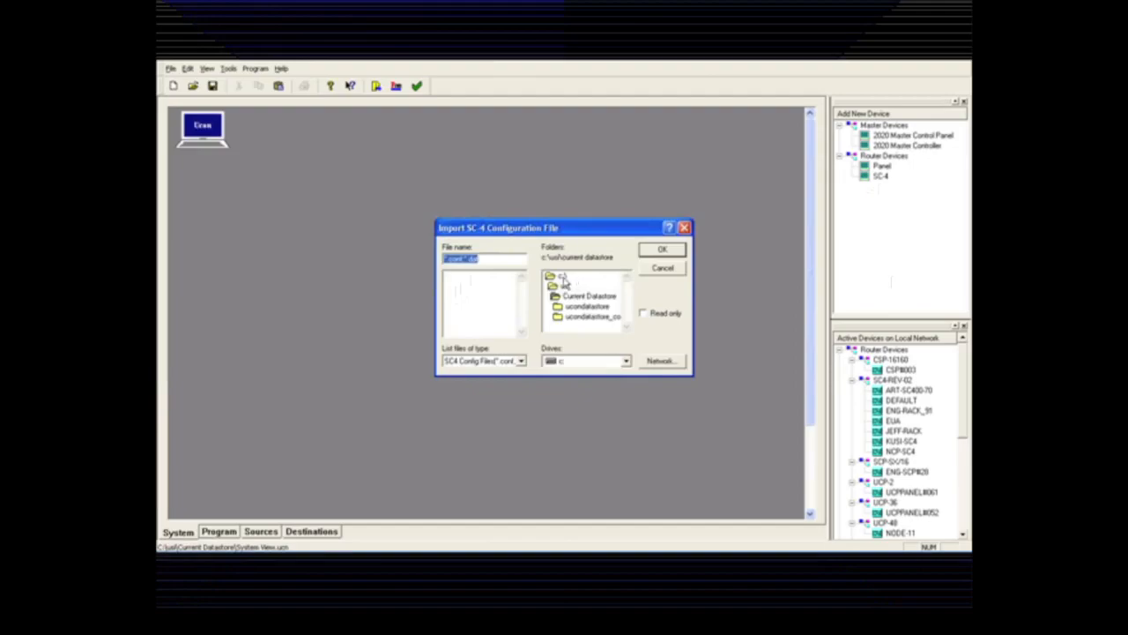
left_click(565, 283)
double_click(566, 286)
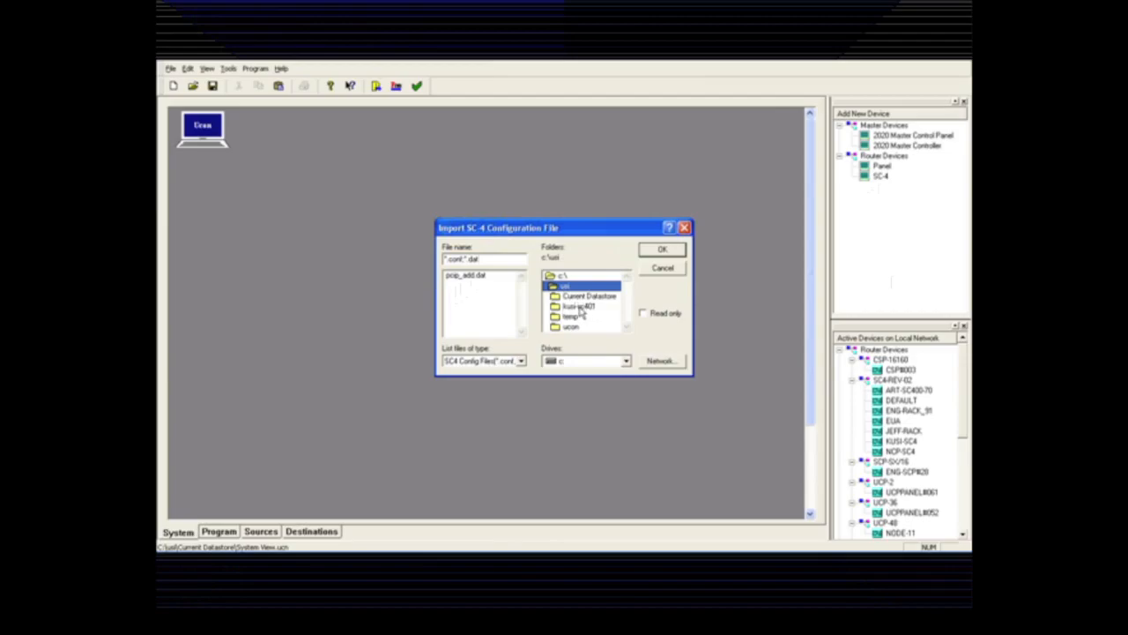
double_click(579, 307)
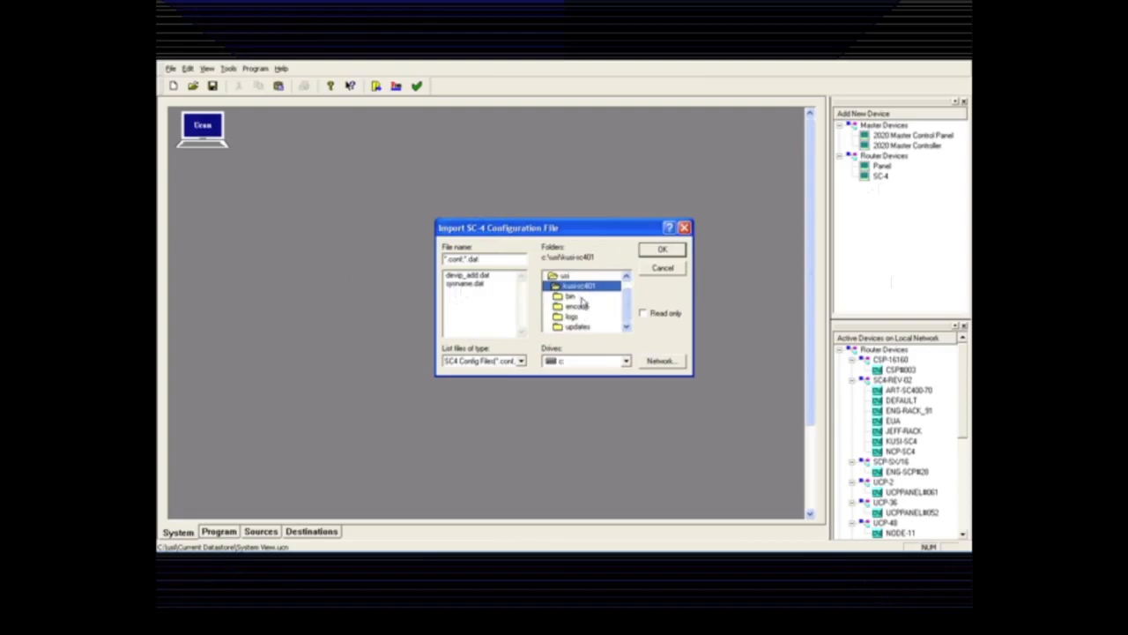
double_click(578, 307)
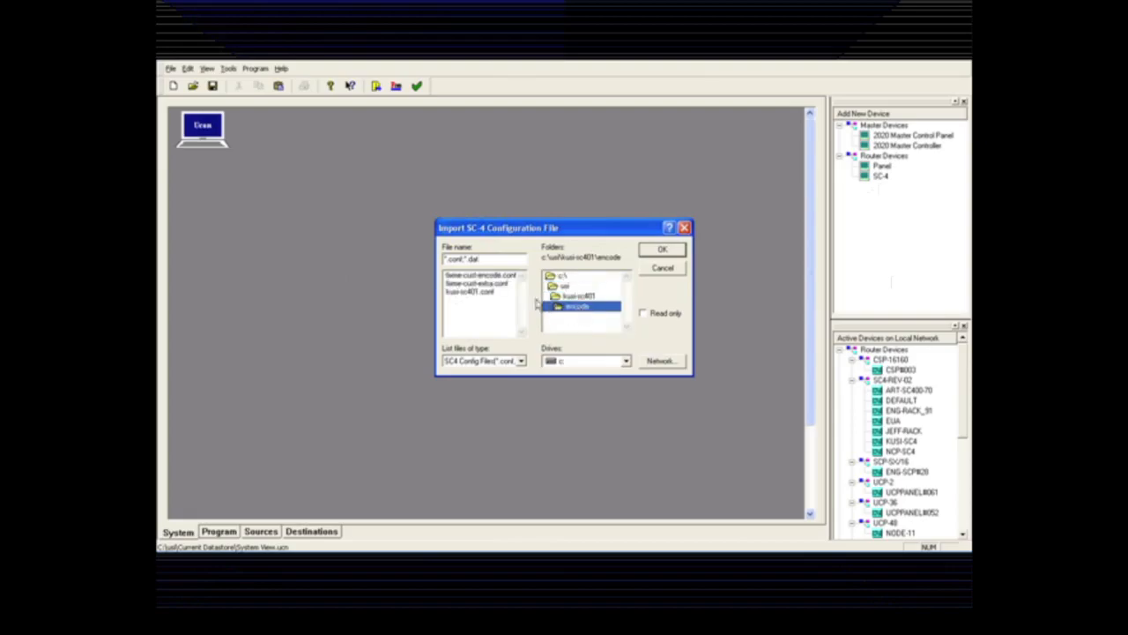
left_click(460, 298)
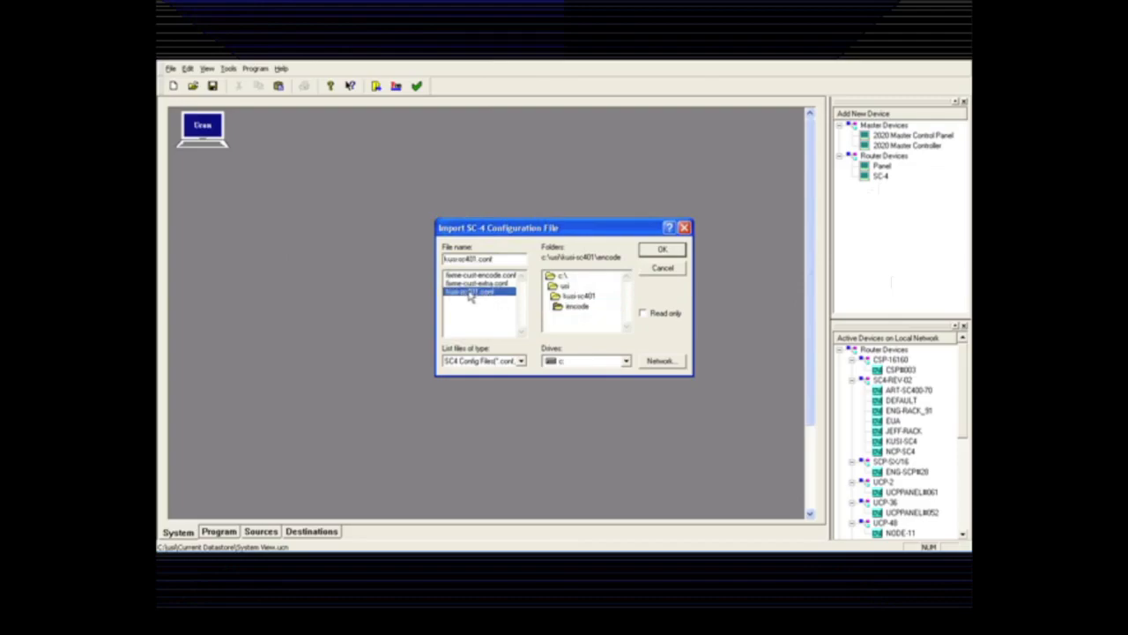
left_click(672, 255)
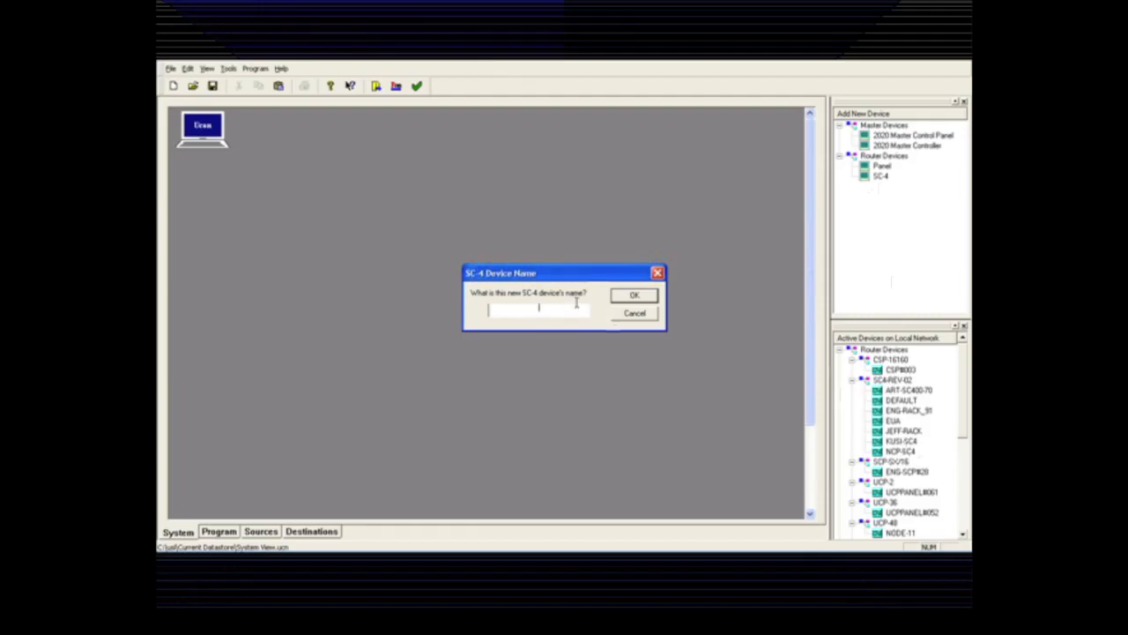
Name the imported SC-4 device KUSI-SC4 and confirm the name
type("KUSI")
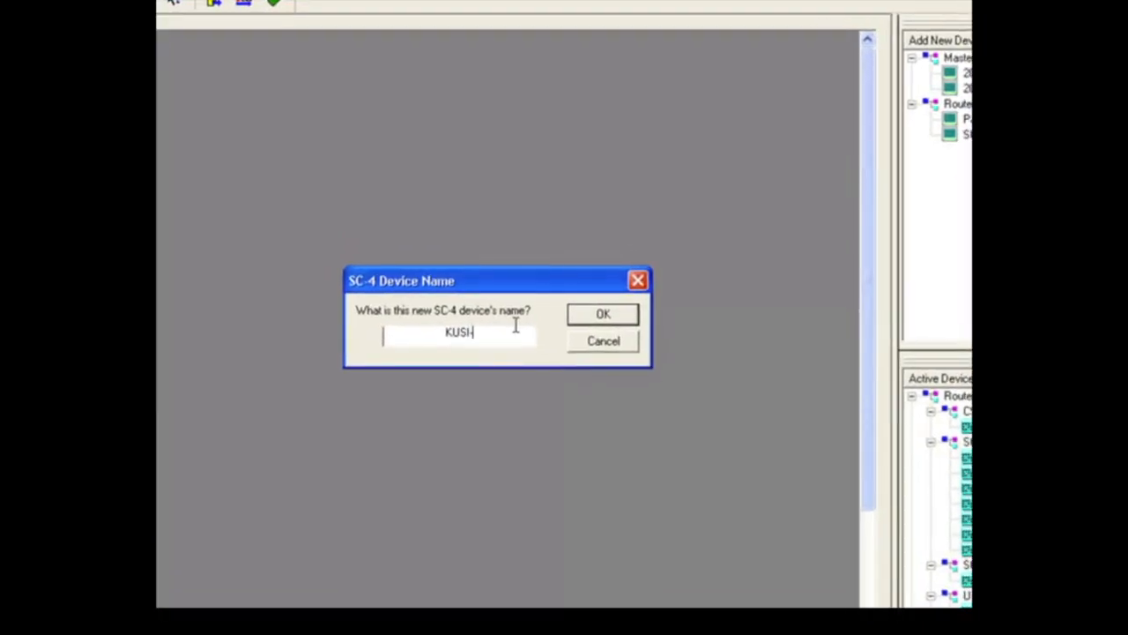
type("-SC4")
left_click(611, 323)
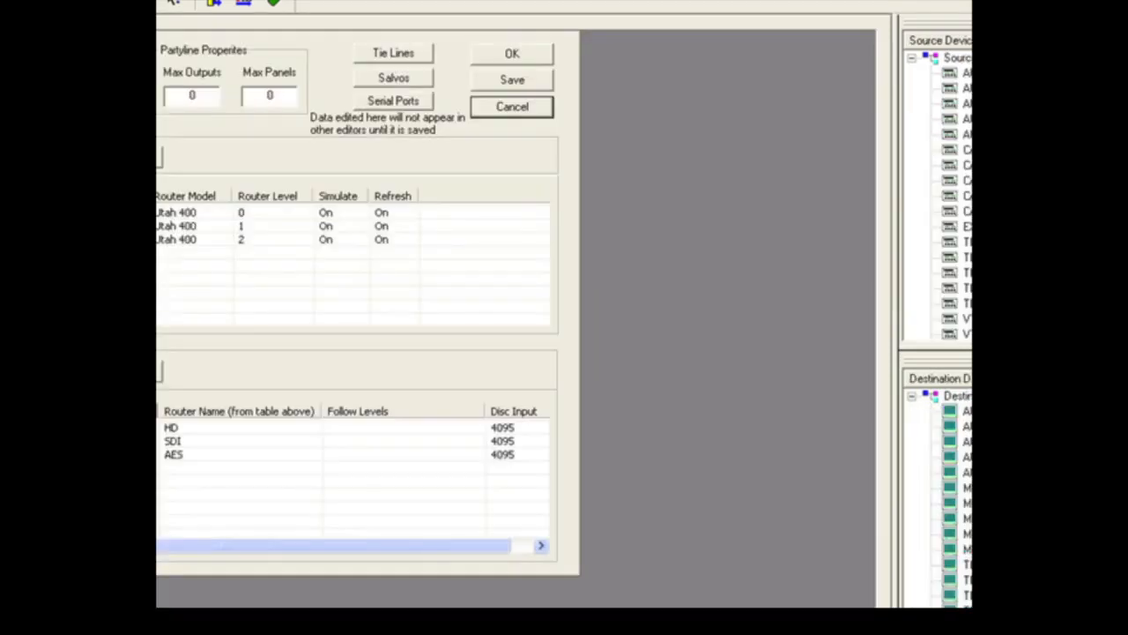
Review and accept the imported router and level tables, and check the destination and source lists before returning to the system view
left_click(256, 236)
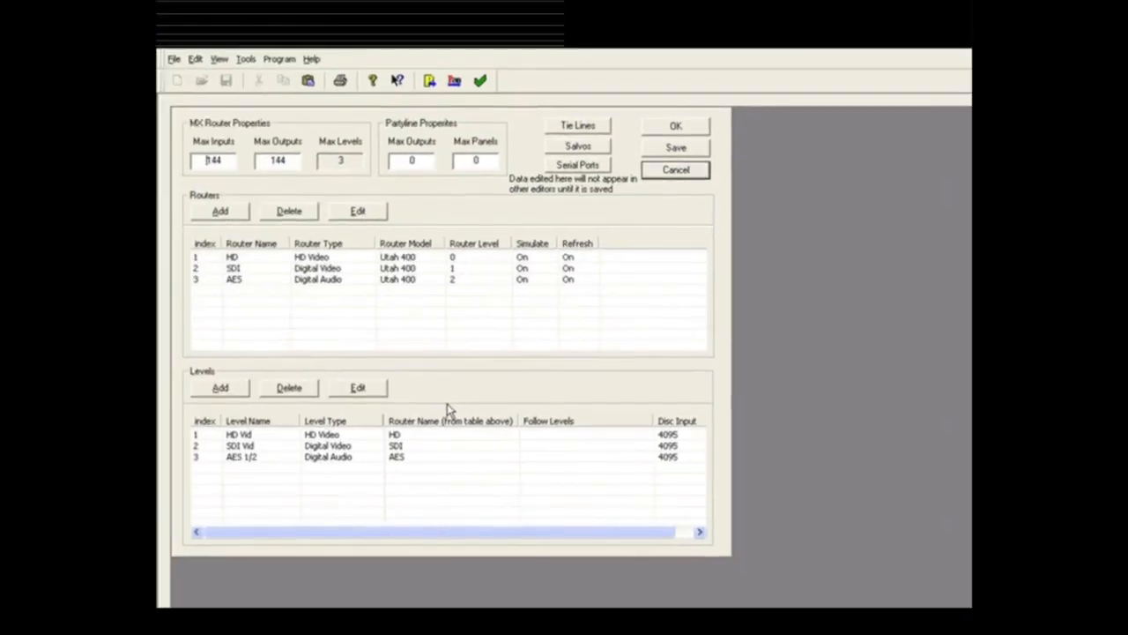
left_click(684, 129)
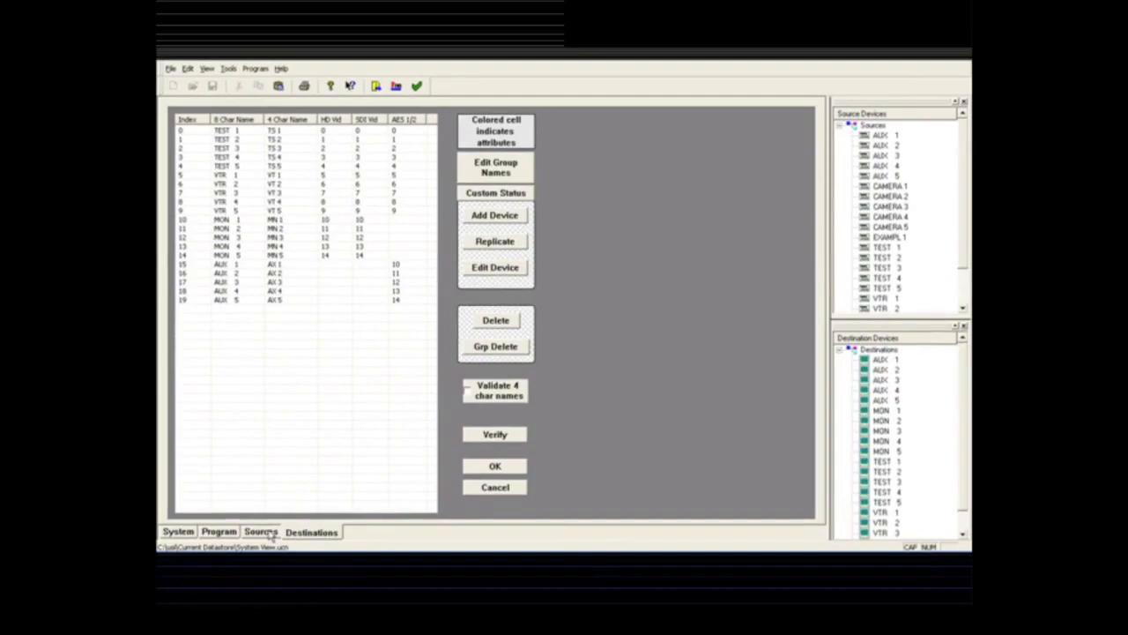
left_click(269, 532)
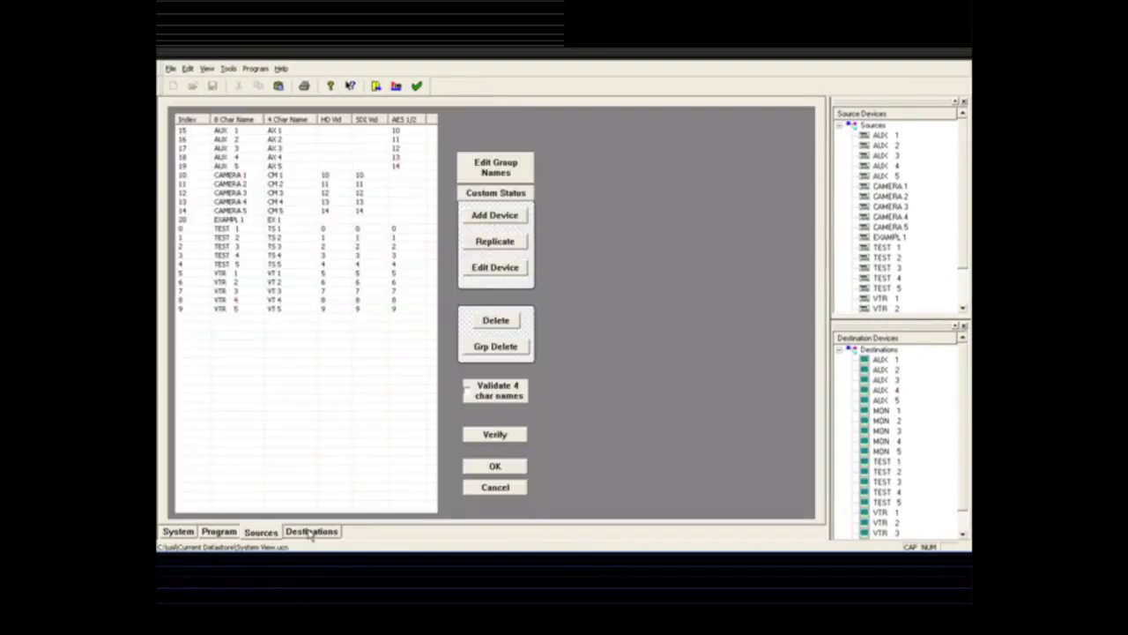
left_click(179, 531)
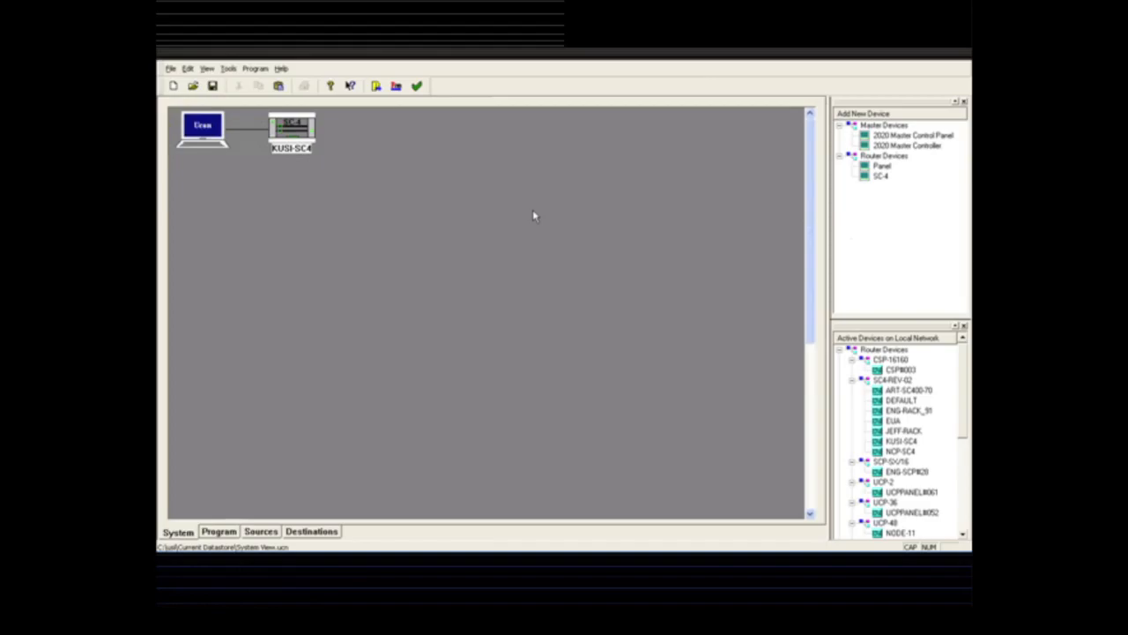
Try to import another SC-4 configuration file while the KUSI-SC4 device is still defined in the system
left_click(172, 70)
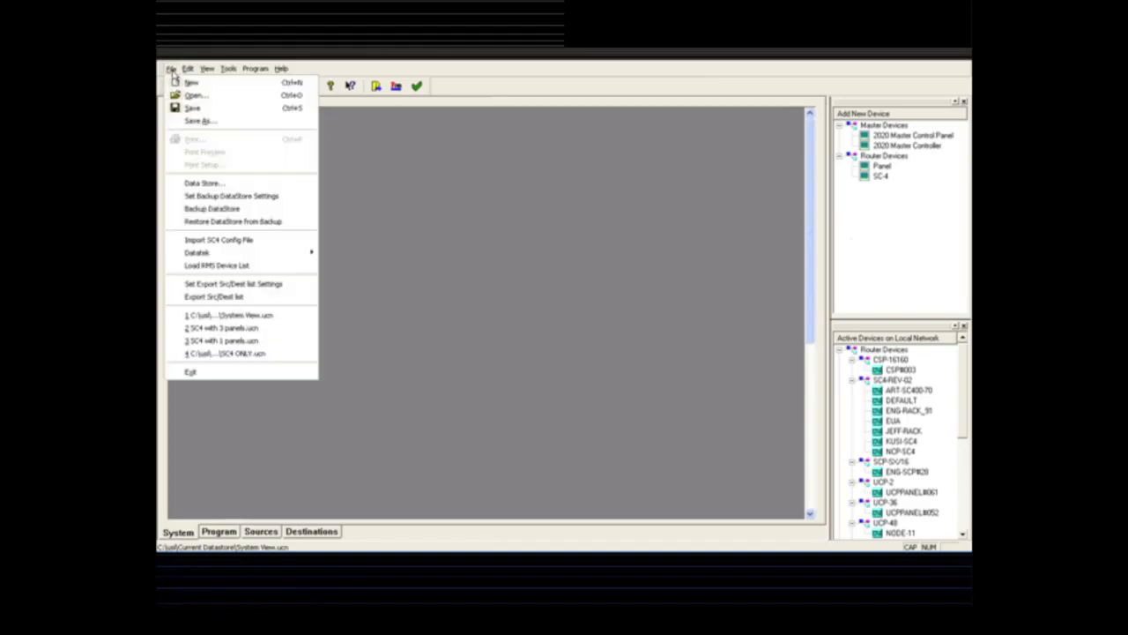
left_click(234, 243)
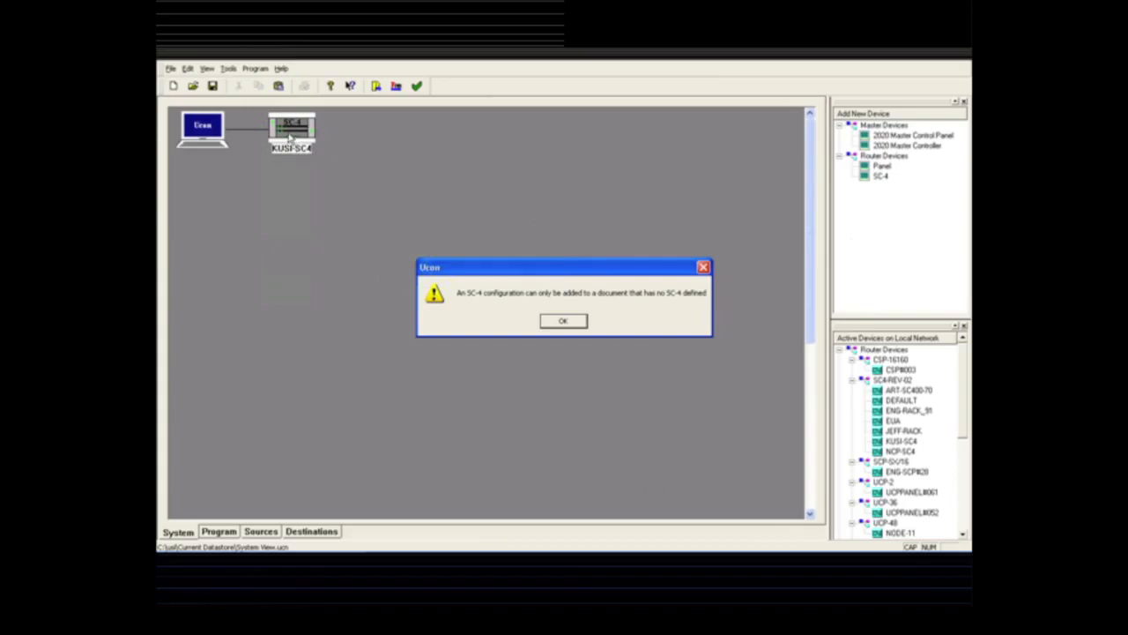
left_click(562, 320)
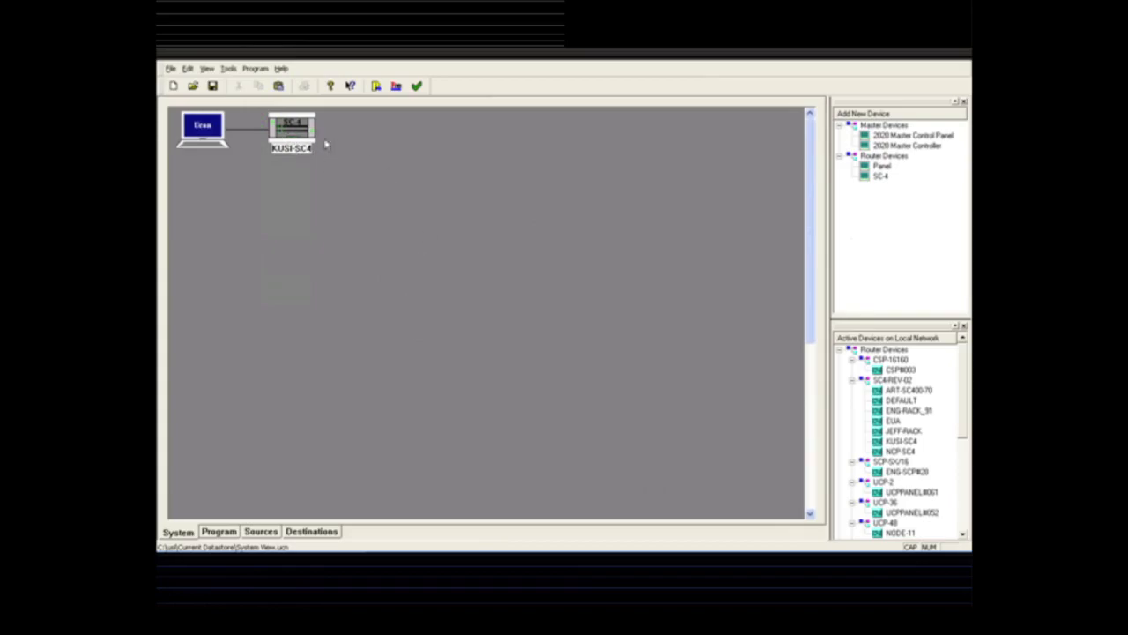
Remove the imported KUSI-SC4 device from the system view, deleting it from the data store also
right_click(304, 134)
left_click(303, 137)
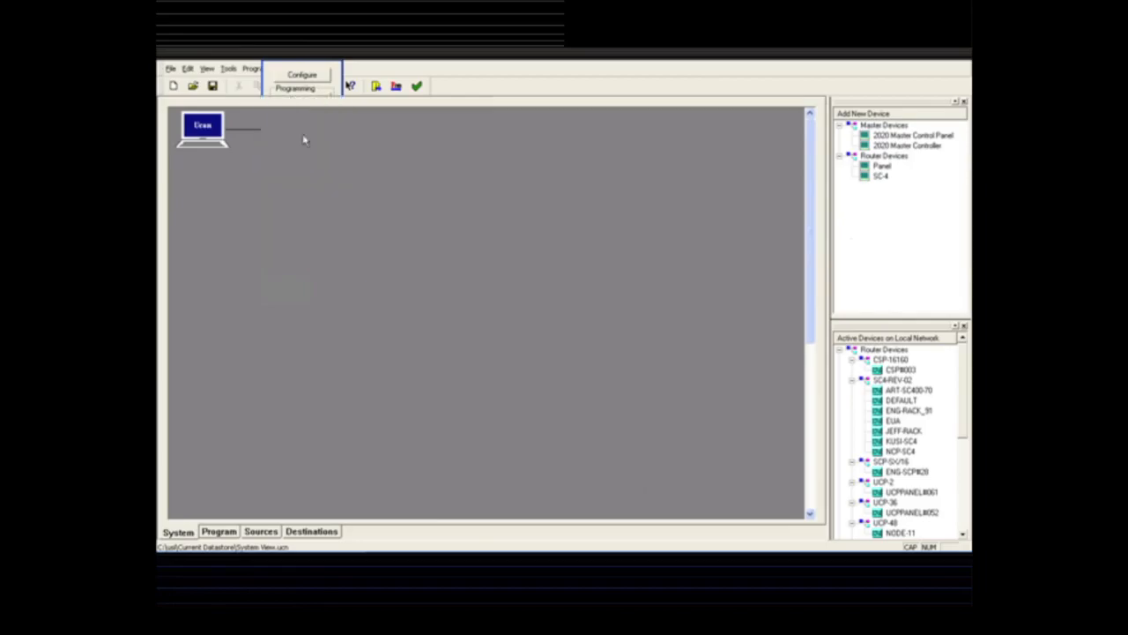
left_click(601, 318)
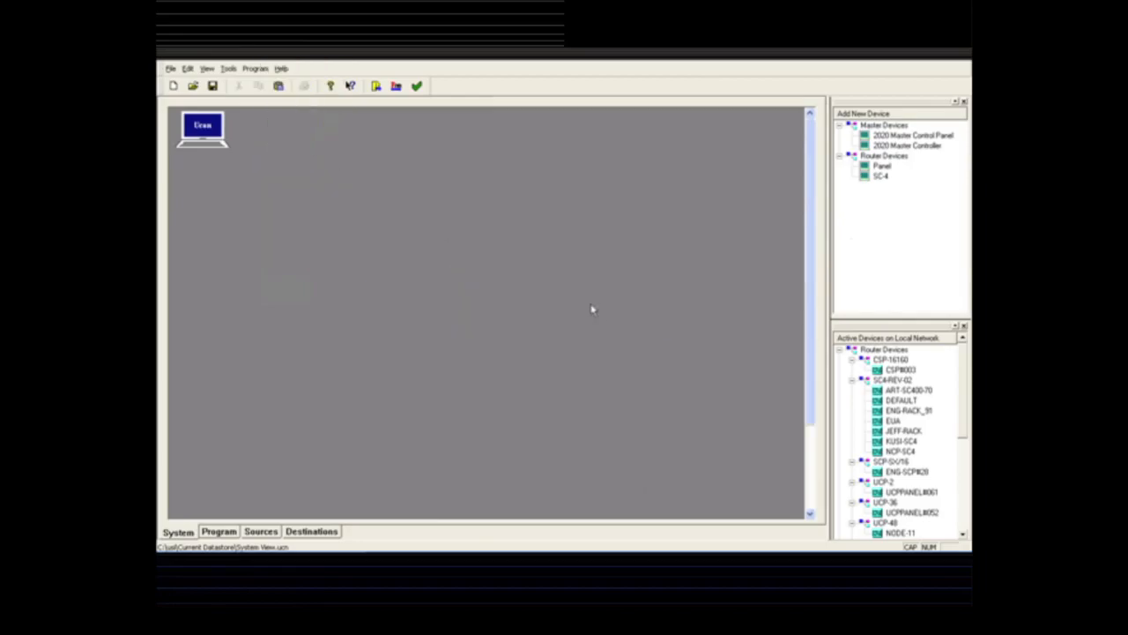
left_click(173, 69)
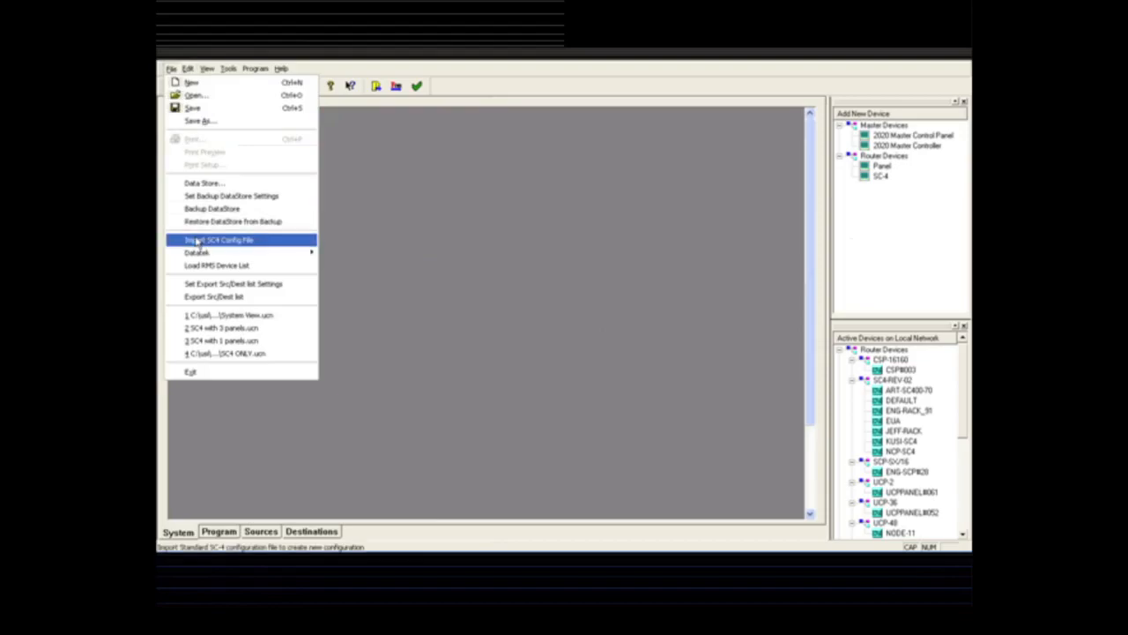
left_click(493, 237)
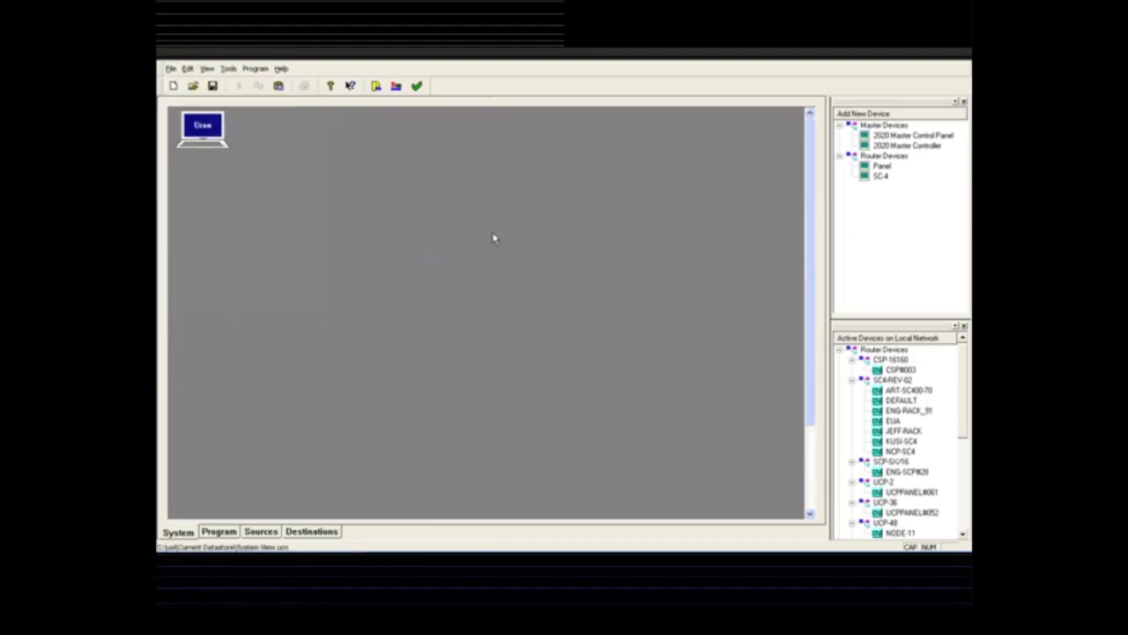